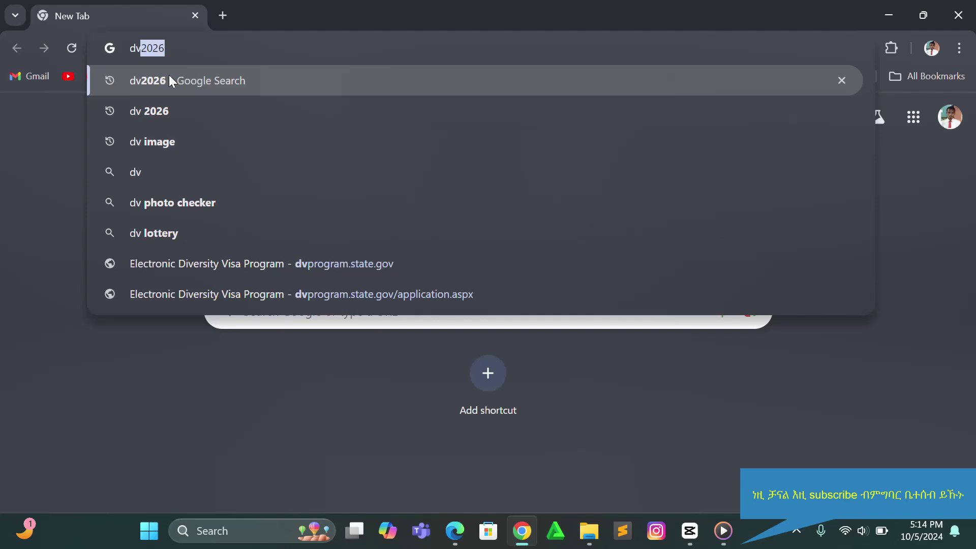
# Step: Search the web for dv2026, open the Electronic Diversity Visa Program site and begin a new entry
pyautogui.click(170, 80)
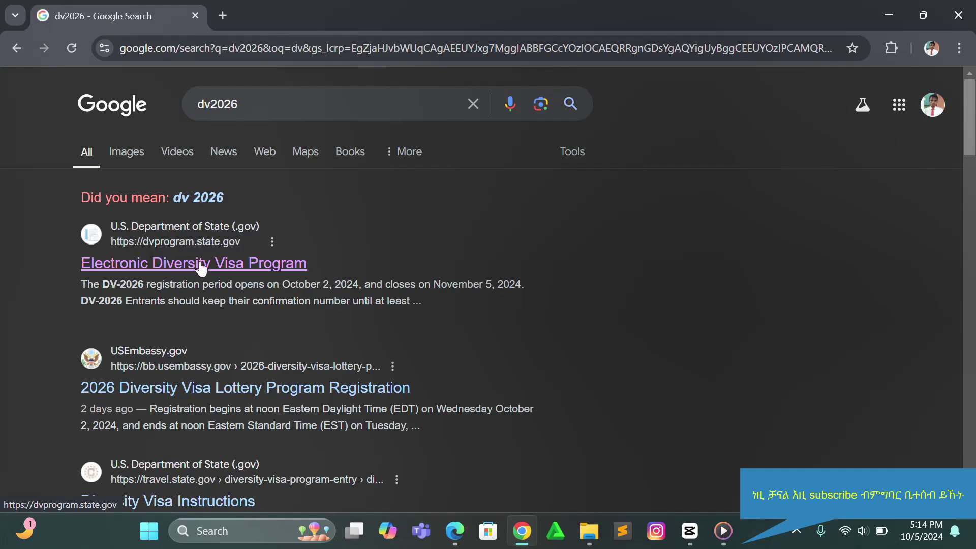
pyautogui.click(179, 272)
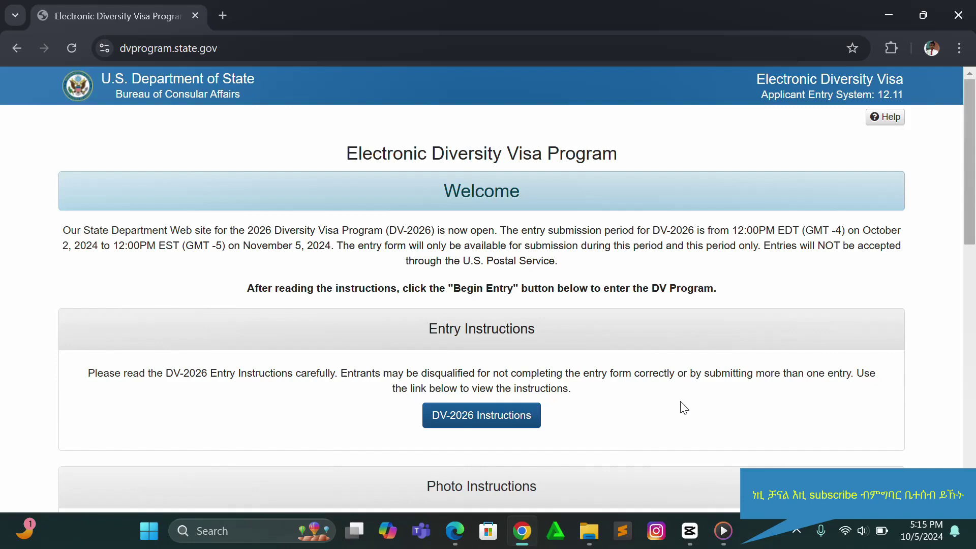
pyautogui.scroll(-3, 683, 408)
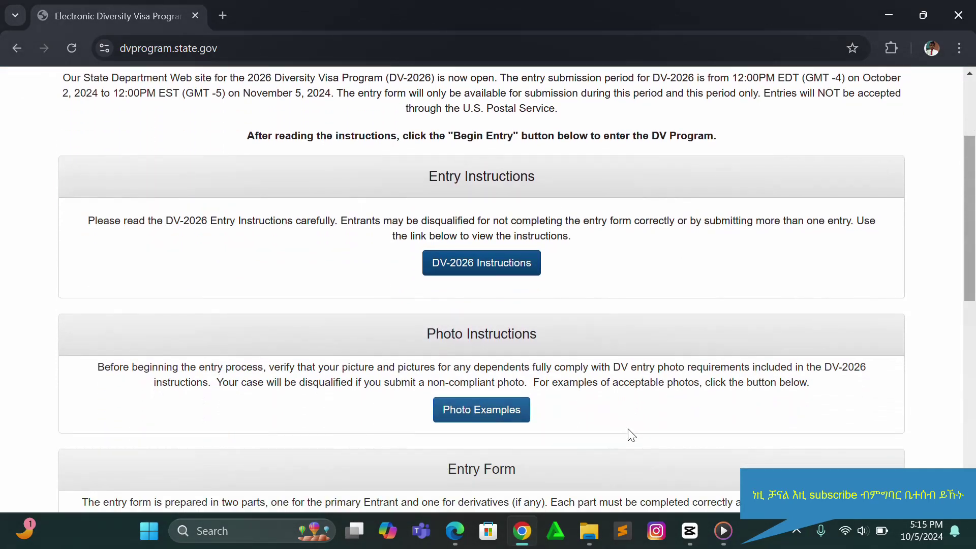
pyautogui.scroll(-4, 628, 429)
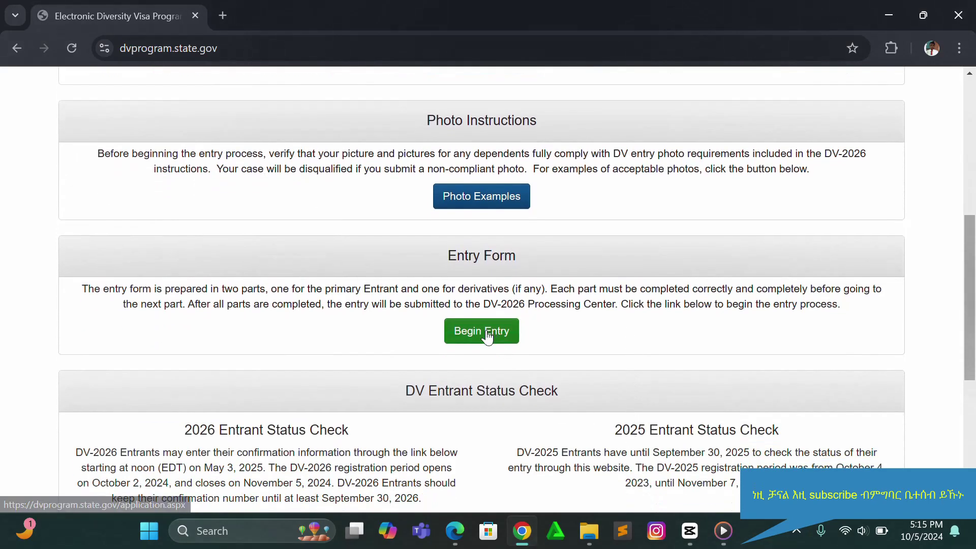
pyautogui.click(487, 337)
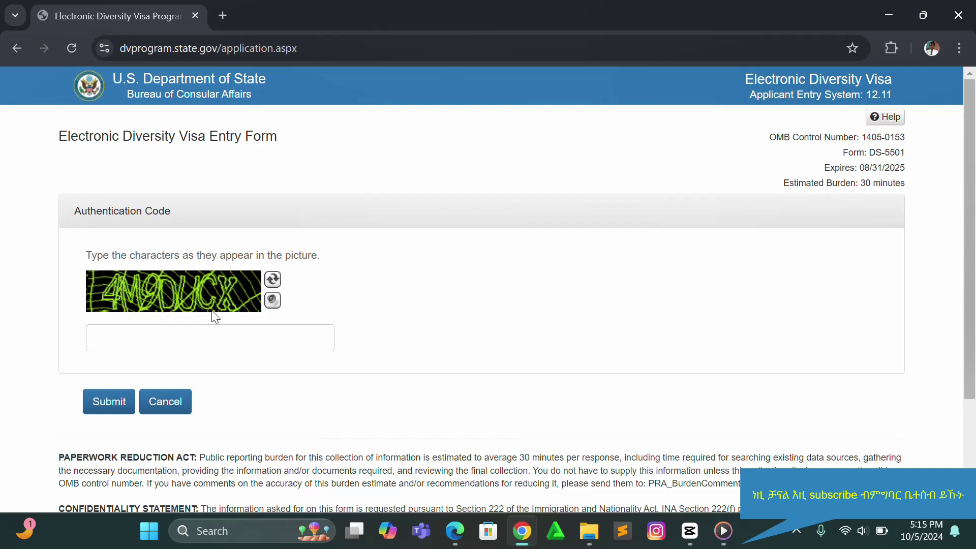
# Step: Enter the authentication code shown in the picture and submit it to open the entry form
pyautogui.click(108, 335)
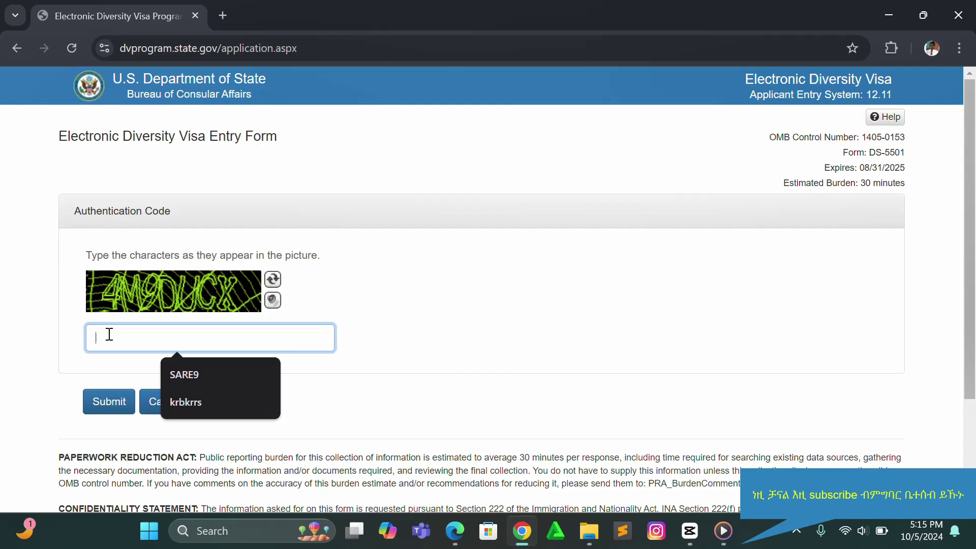
pyautogui.write('4M9DUCX')
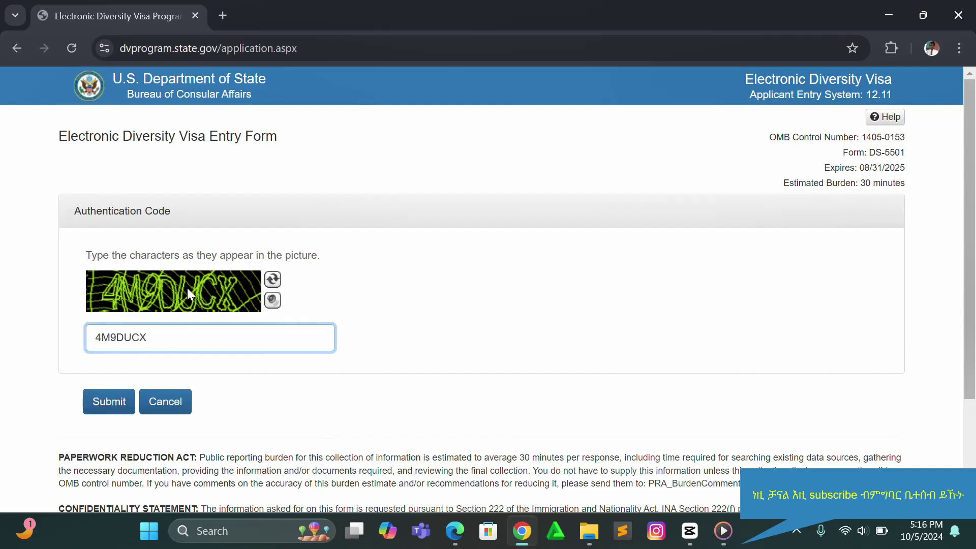
pyautogui.click(108, 403)
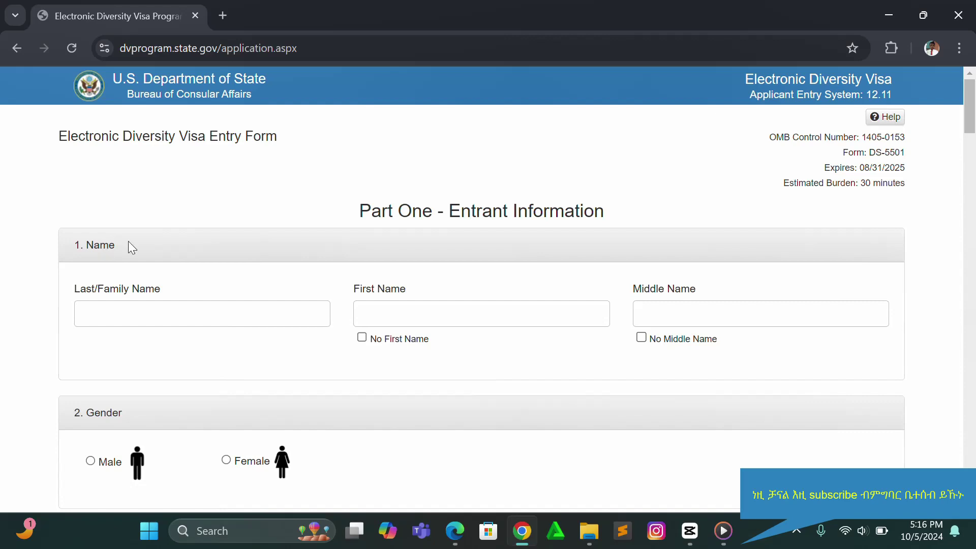
# Step: Look through the whole Part One - Entrant Information form down to Number of Children and return to its beginning
pyautogui.scroll(-2, 253, 278)
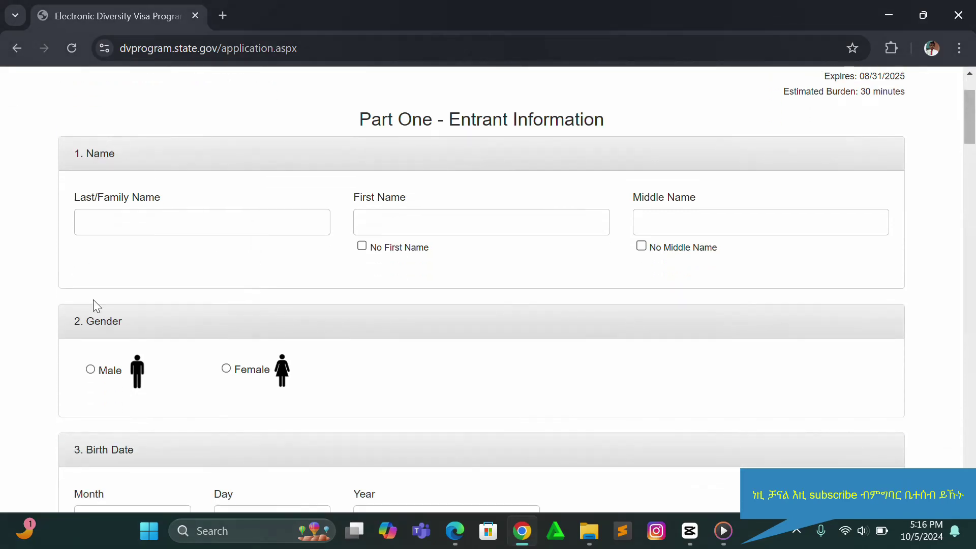
pyautogui.scroll(-4, 93, 300)
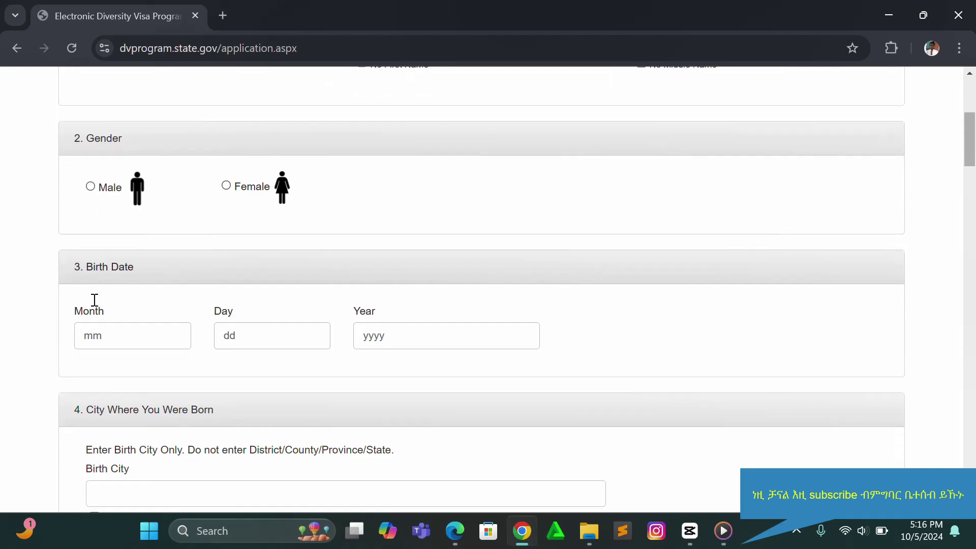
pyautogui.scroll(-20, 94, 300)
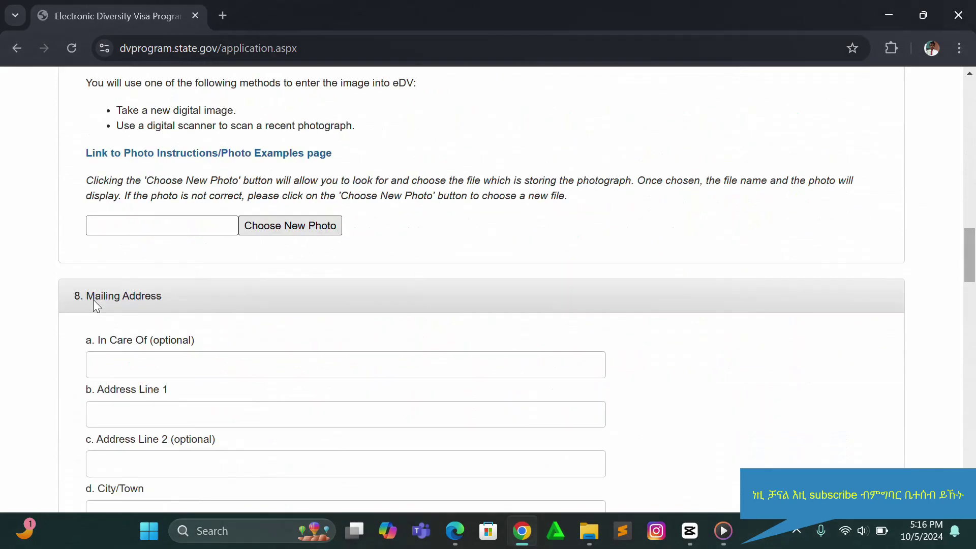
pyautogui.scroll(-20, 93, 300)
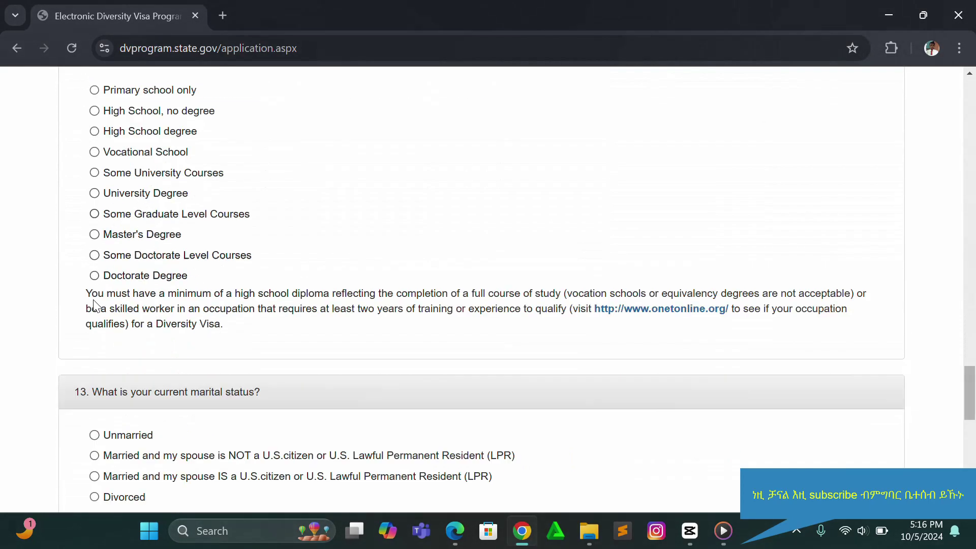
pyautogui.scroll(-8, 93, 302)
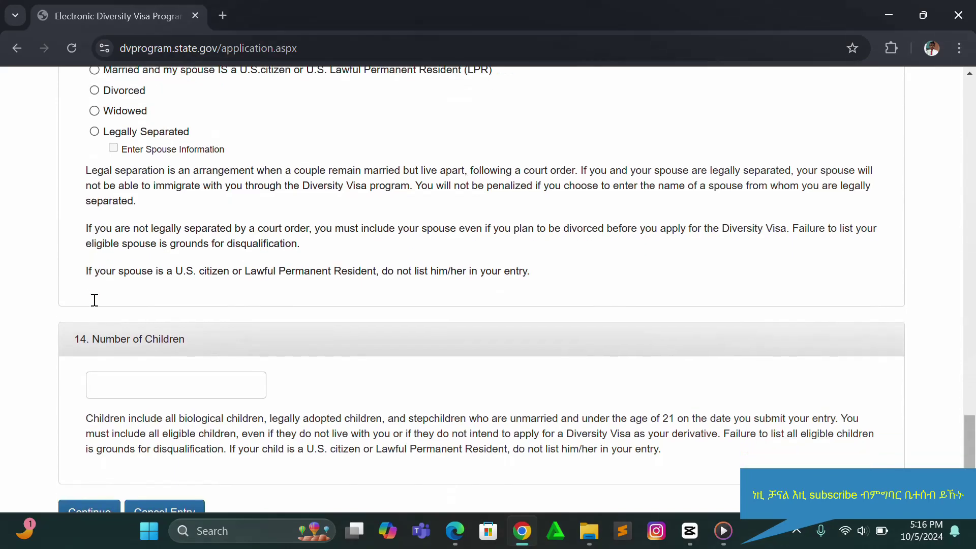
pyautogui.scroll(-2, 95, 299)
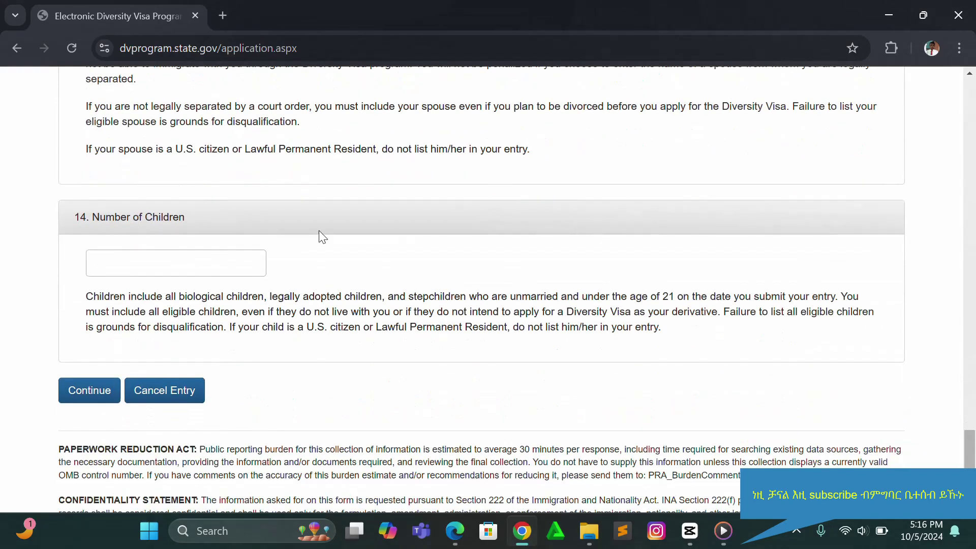
pyautogui.scroll(20, 500, 195)
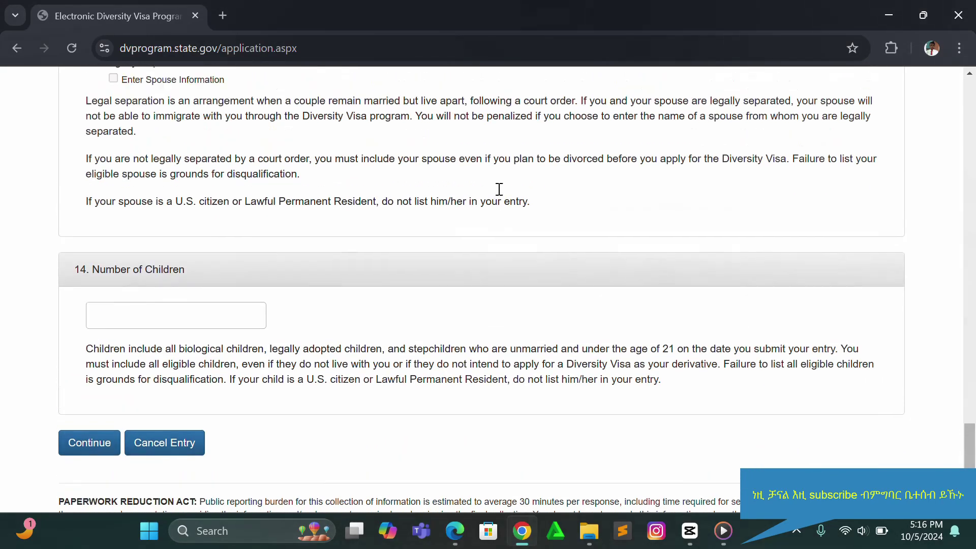
pyautogui.scroll(20, 498, 190)
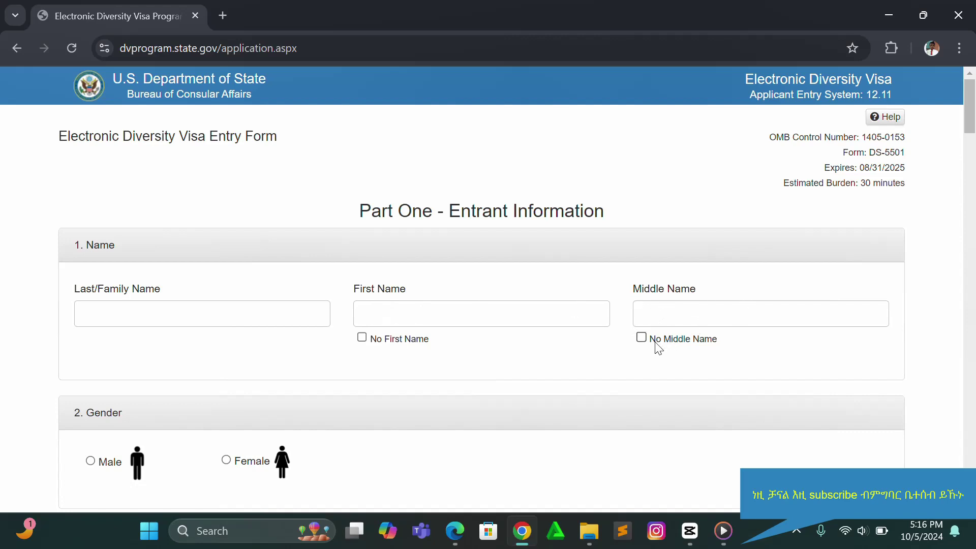
# Step: Examine the name, gender, birth date, birth city, birth country, country of eligibility and entrant photograph sections of the form
pyautogui.scroll(-2, 597, 360)
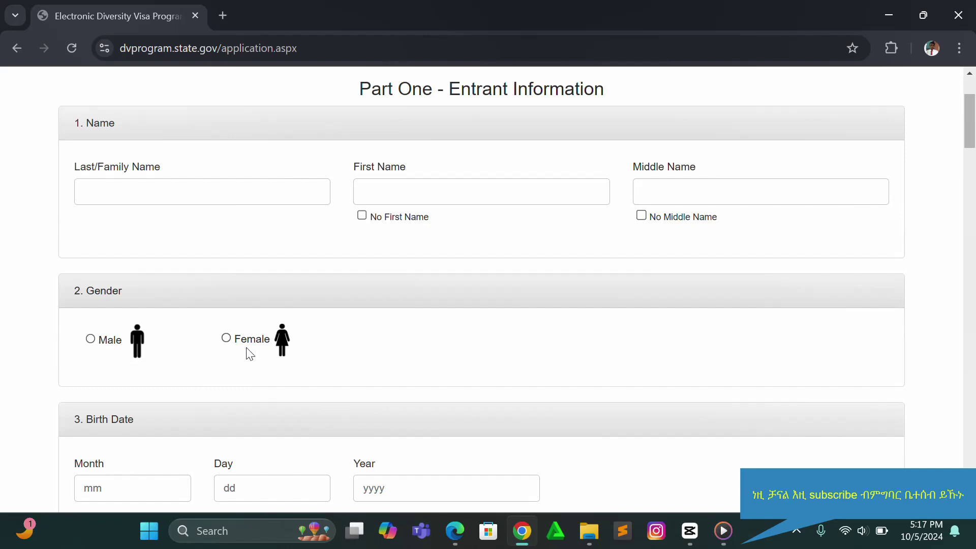
pyautogui.scroll(-3, 373, 343)
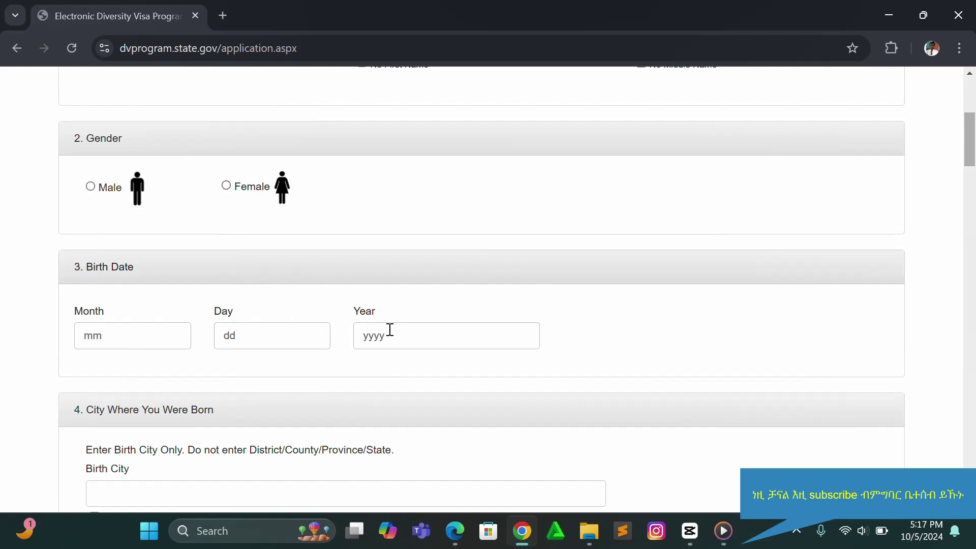
pyautogui.scroll(-3, 390, 329)
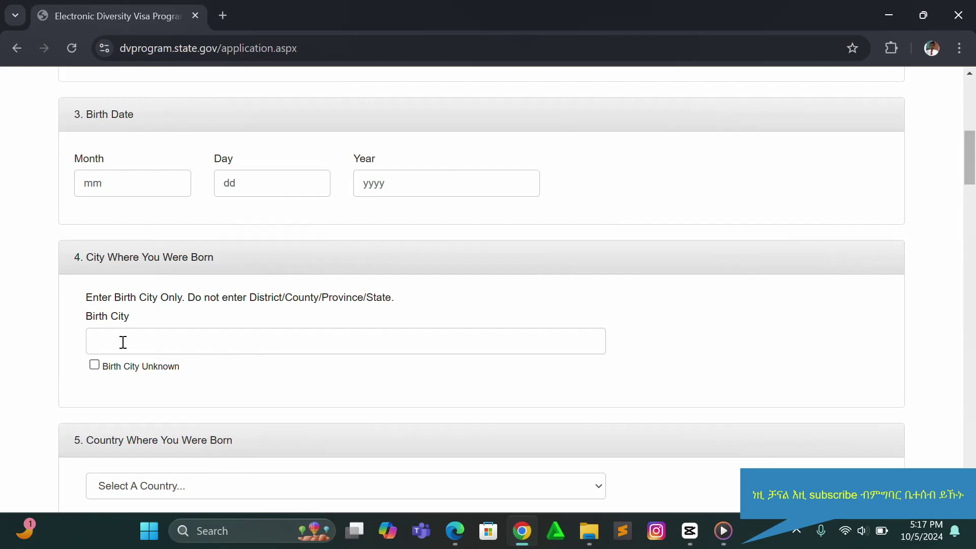
pyautogui.scroll(-2, 345, 416)
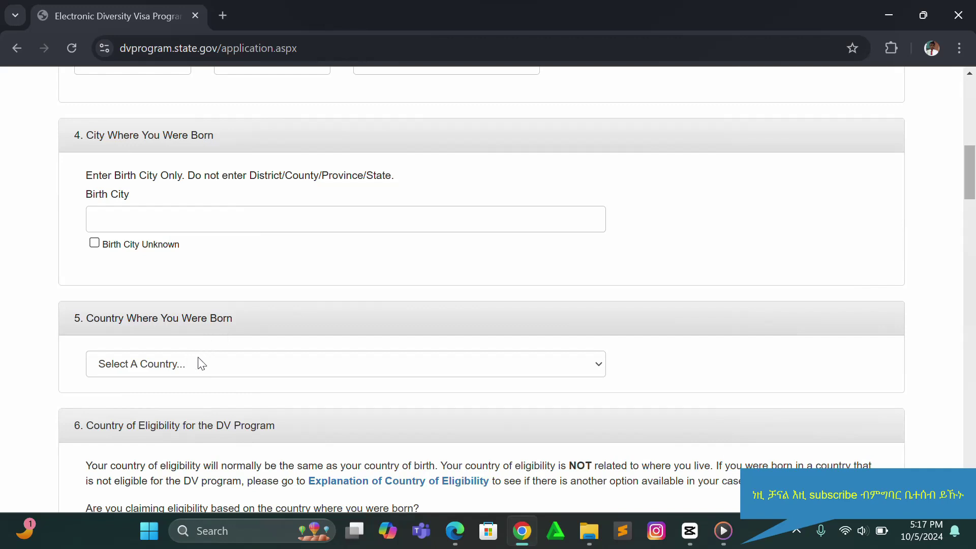
pyautogui.scroll(-2, 212, 368)
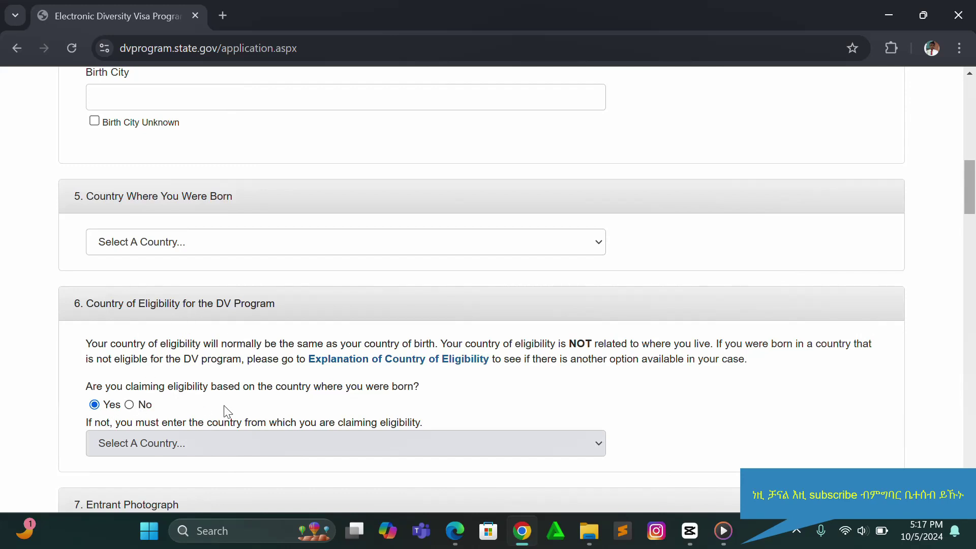
pyautogui.scroll(-2, 223, 406)
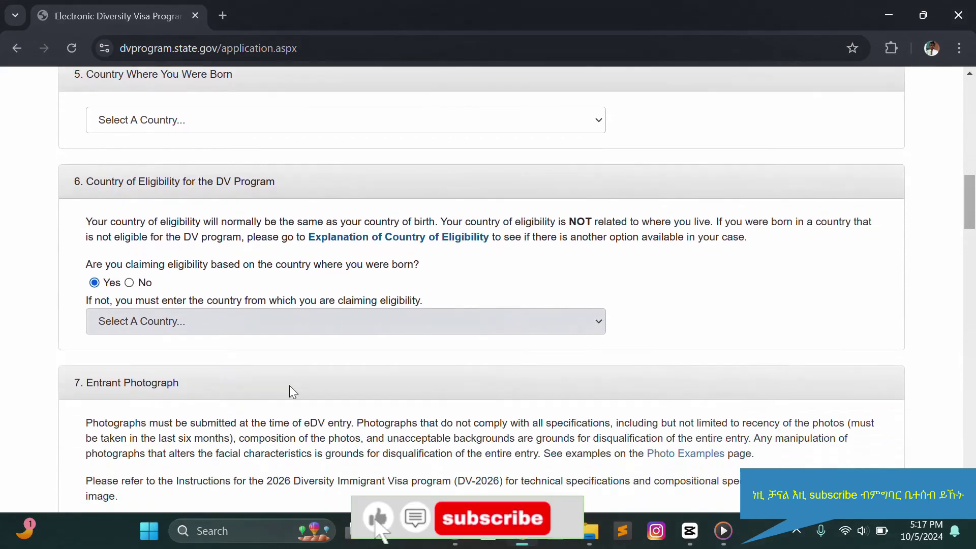
pyautogui.scroll(-3, 321, 380)
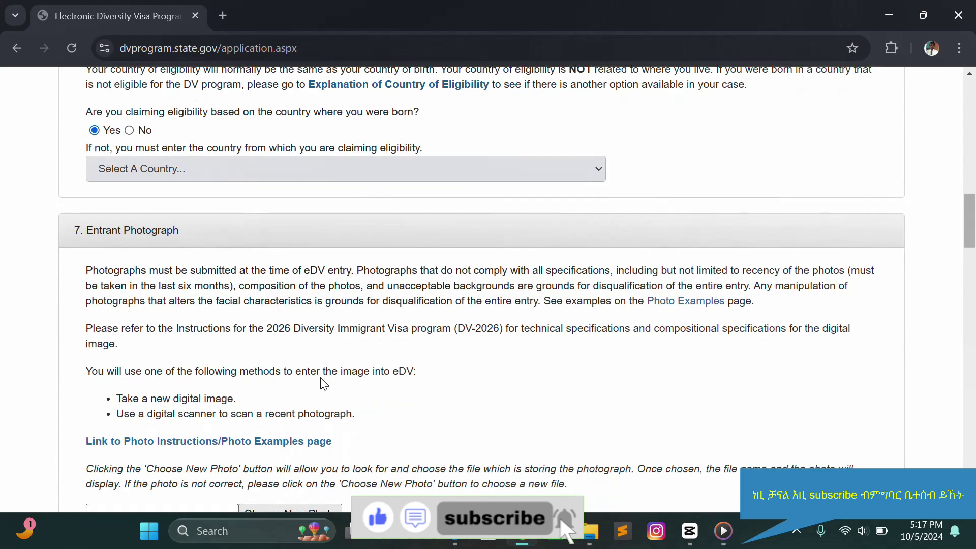
pyautogui.scroll(-1, 322, 379)
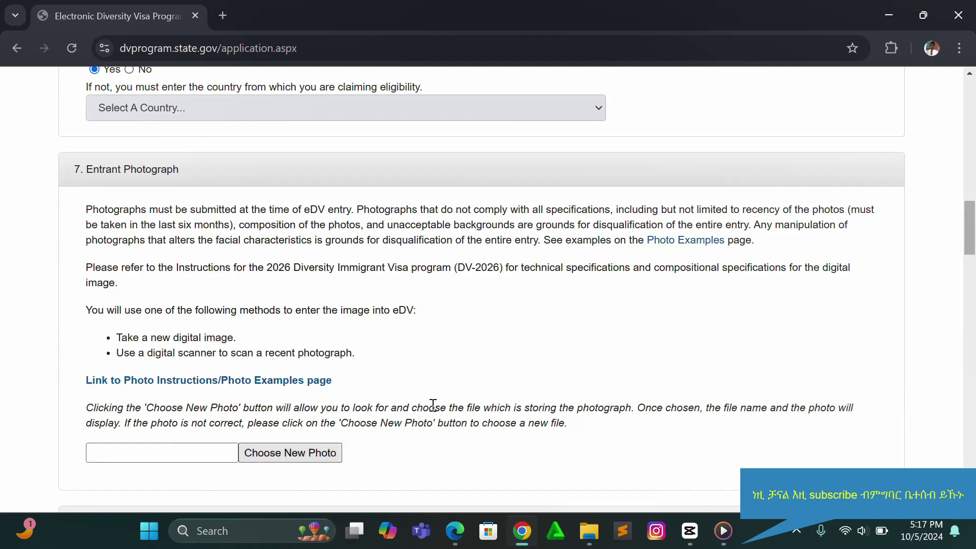
# Step: Examine the mailing address fields, the country of residence and the optional phone number section
pyautogui.scroll(-5, 432, 405)
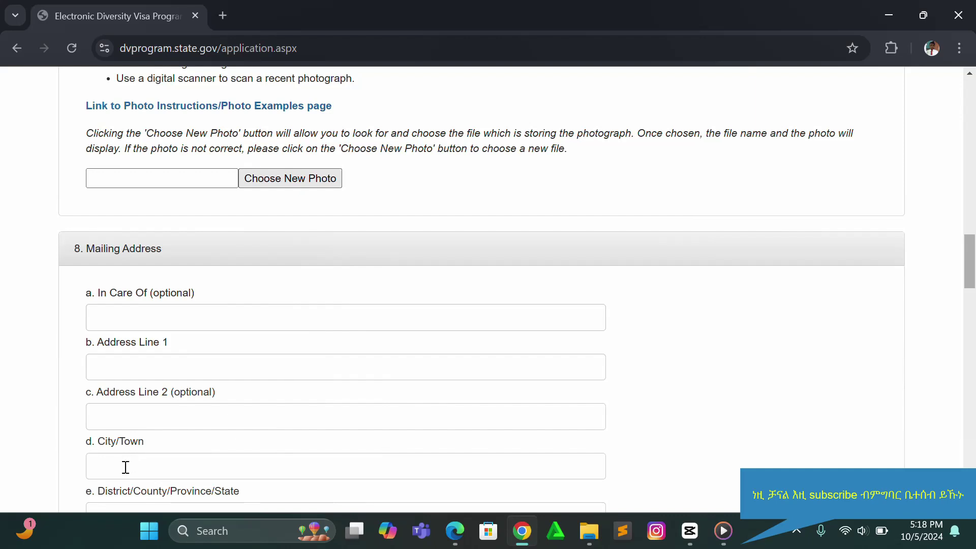
pyautogui.scroll(-3, 126, 467)
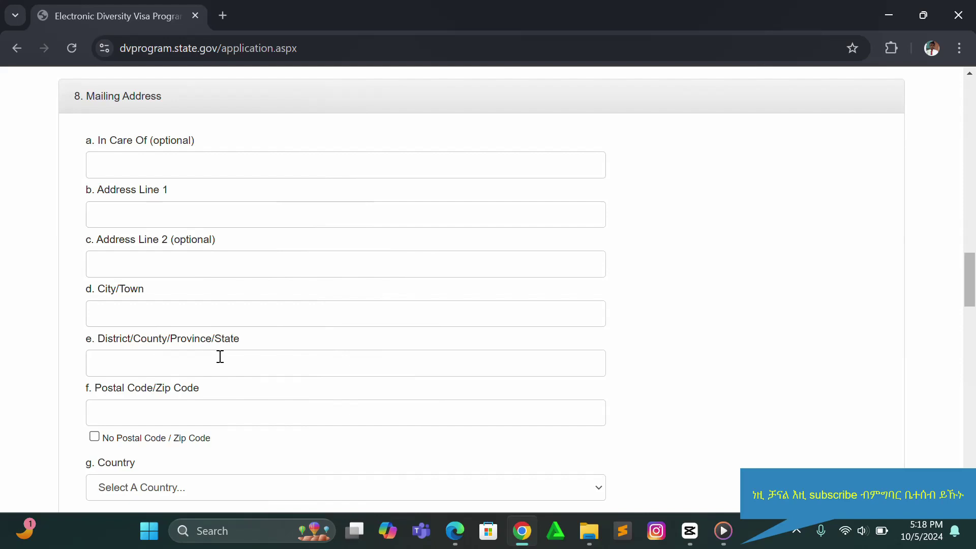
pyautogui.scroll(-1, 220, 357)
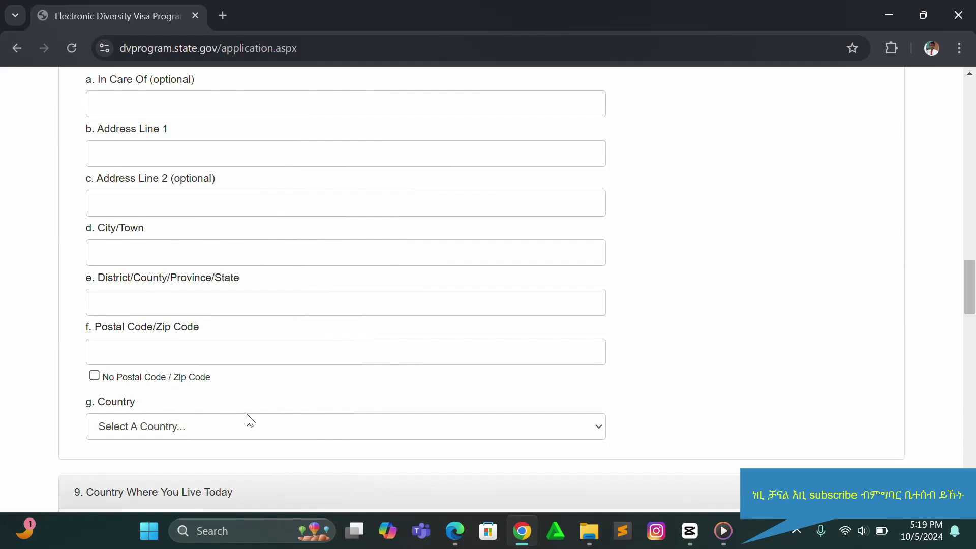
pyautogui.scroll(-2, 251, 420)
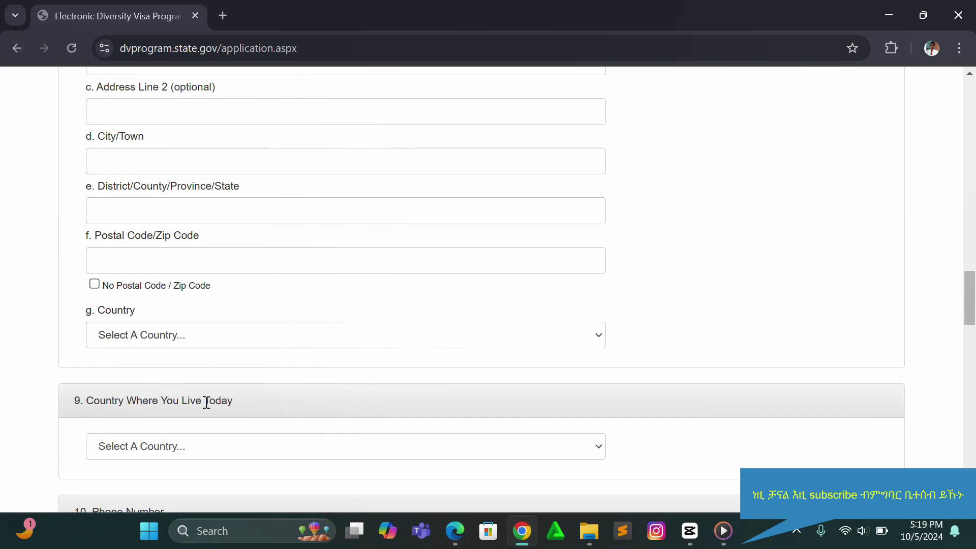
pyautogui.scroll(-1, 206, 402)
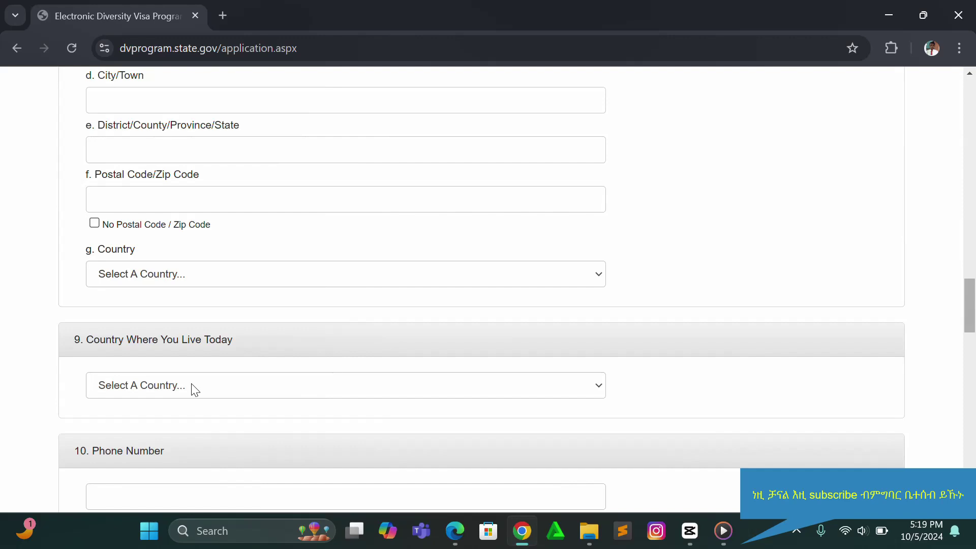
pyautogui.scroll(-2, 331, 386)
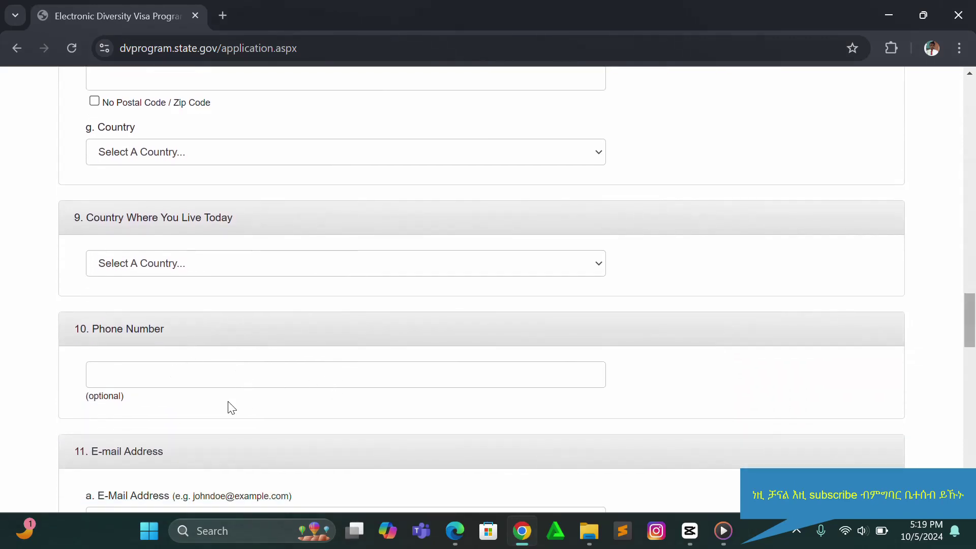
# Step: Check the e-mail address and confirmation fields without filling them in, and view the highest level of education question
pyautogui.scroll(-1, 340, 402)
pyautogui.scroll(-1, 343, 401)
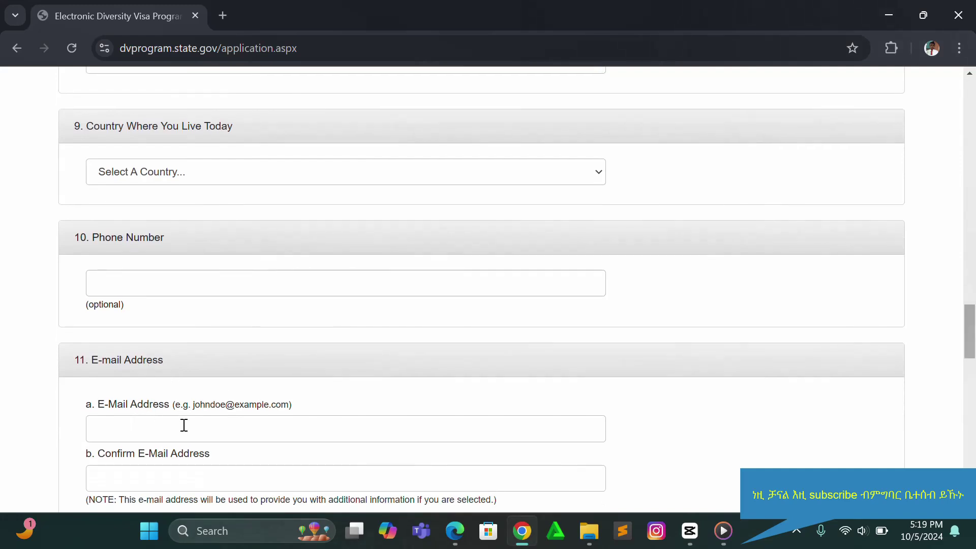
pyautogui.click(138, 475)
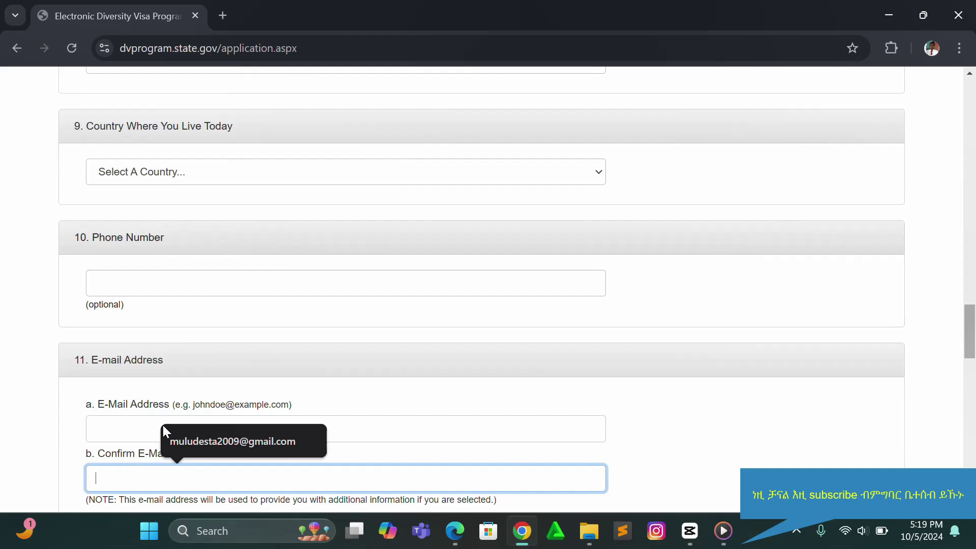
pyautogui.click(134, 433)
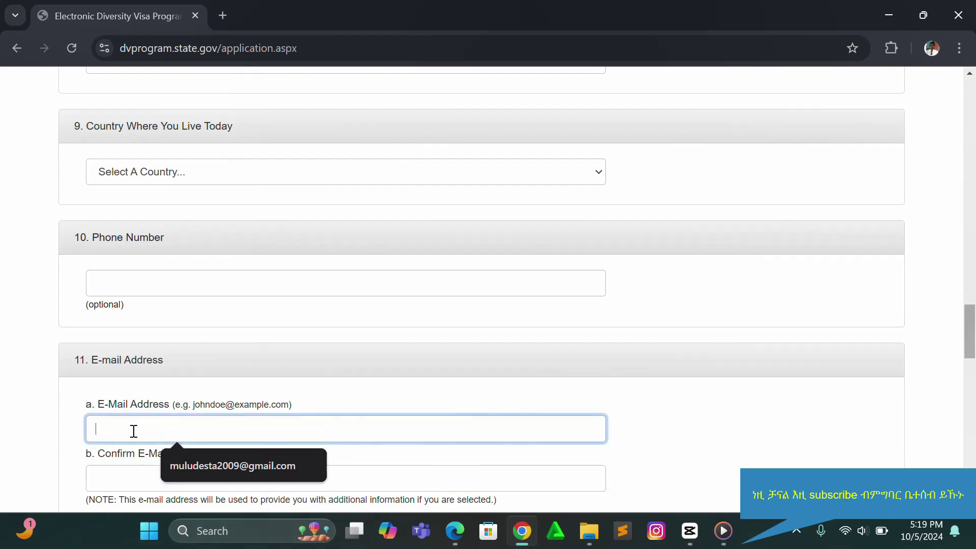
pyautogui.press('Down')
pyautogui.click(813, 437)
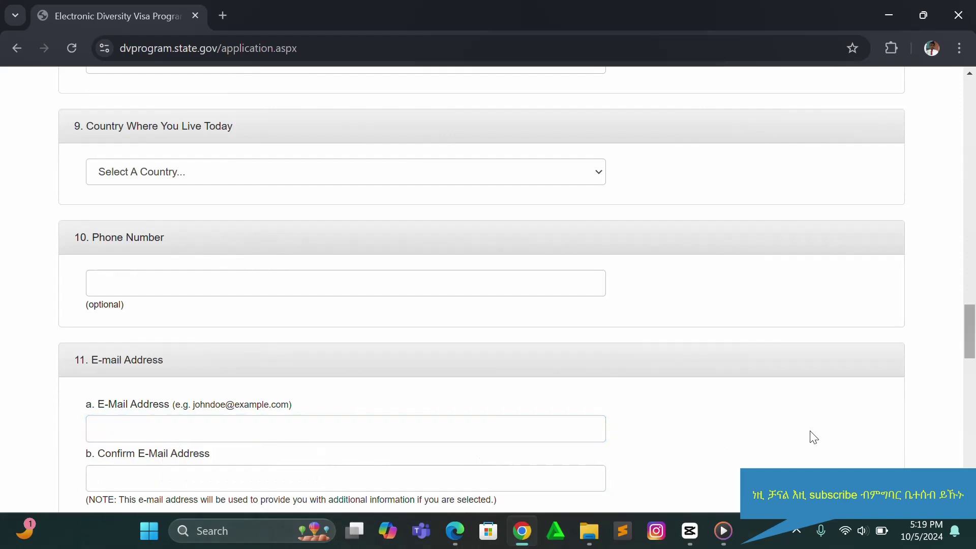
pyautogui.scroll(-4, 813, 437)
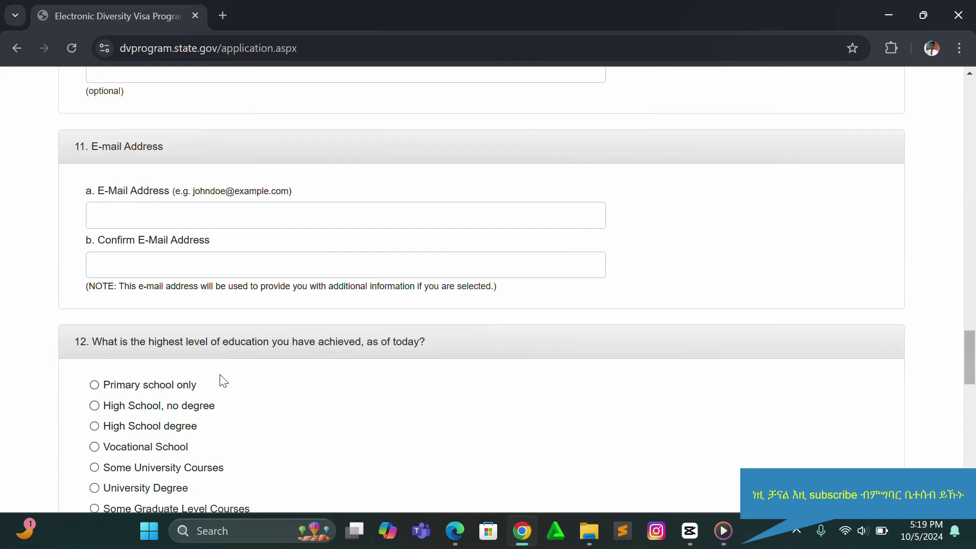
# Step: Examine the education level options, the marital status choices with their spouse rules, and the Number of Children section
pyautogui.scroll(-2, 223, 381)
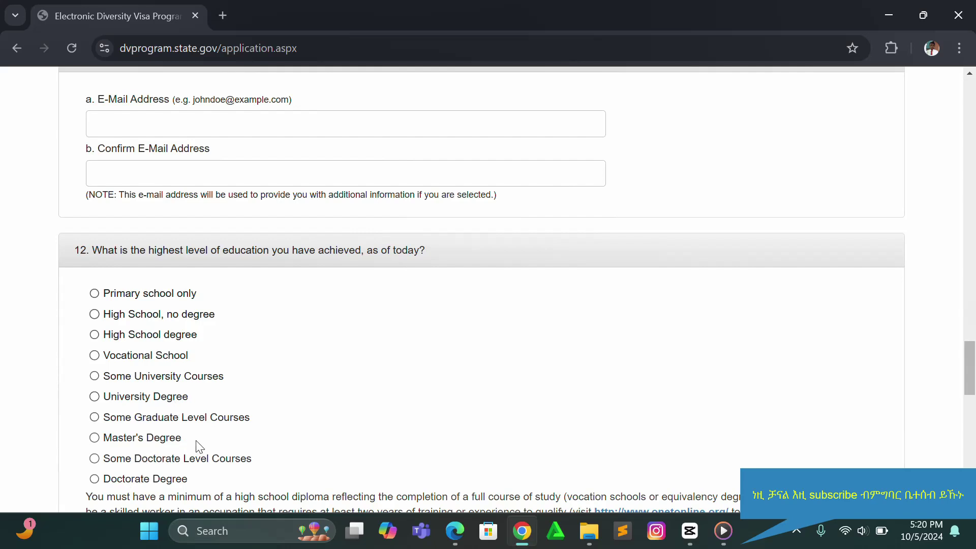
pyautogui.scroll(-2, 197, 446)
pyautogui.scroll(-3, 198, 447)
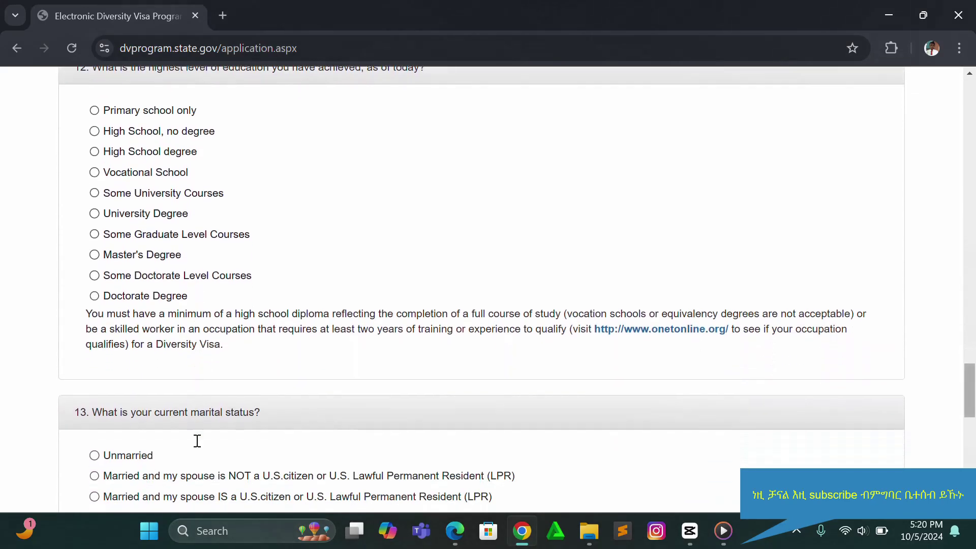
pyautogui.scroll(-2, 198, 447)
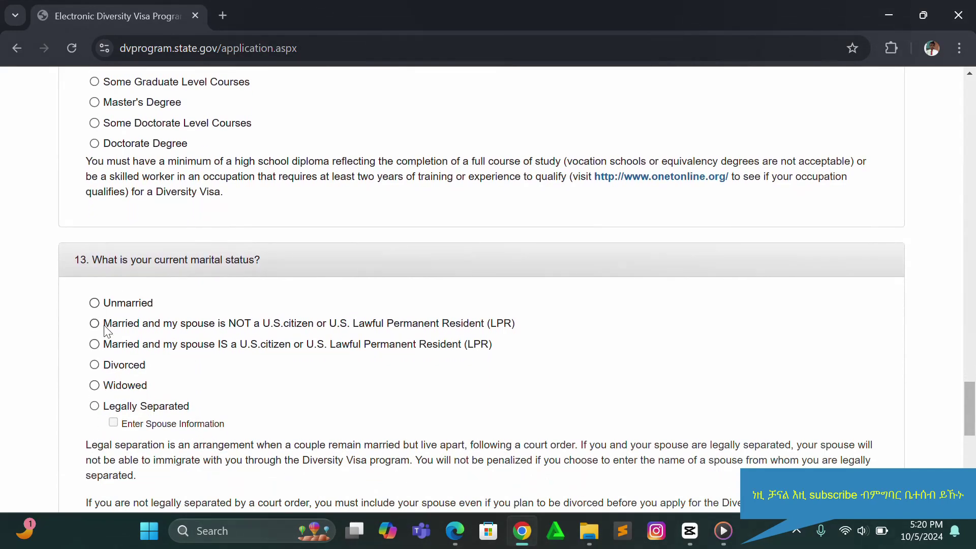
pyautogui.scroll(-4, 161, 430)
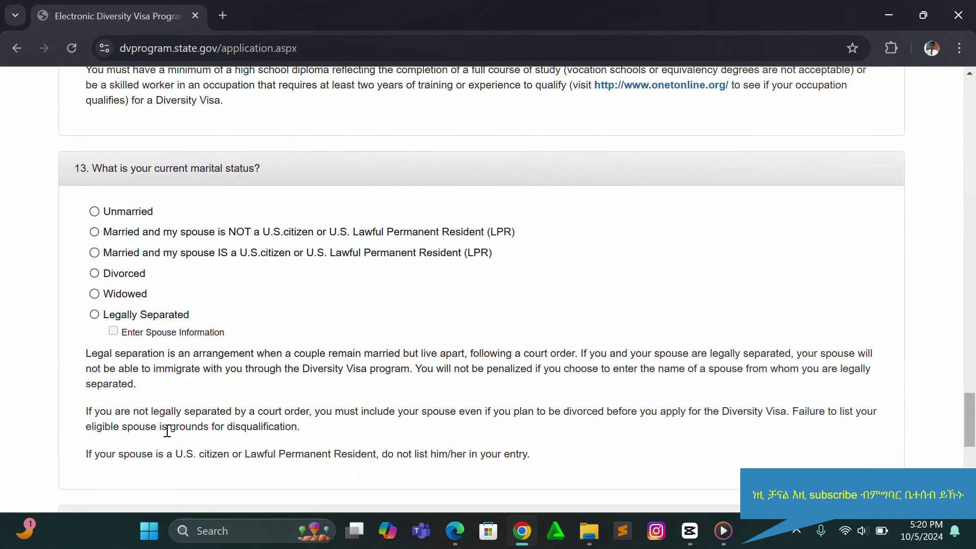
pyautogui.scroll(-1, 167, 430)
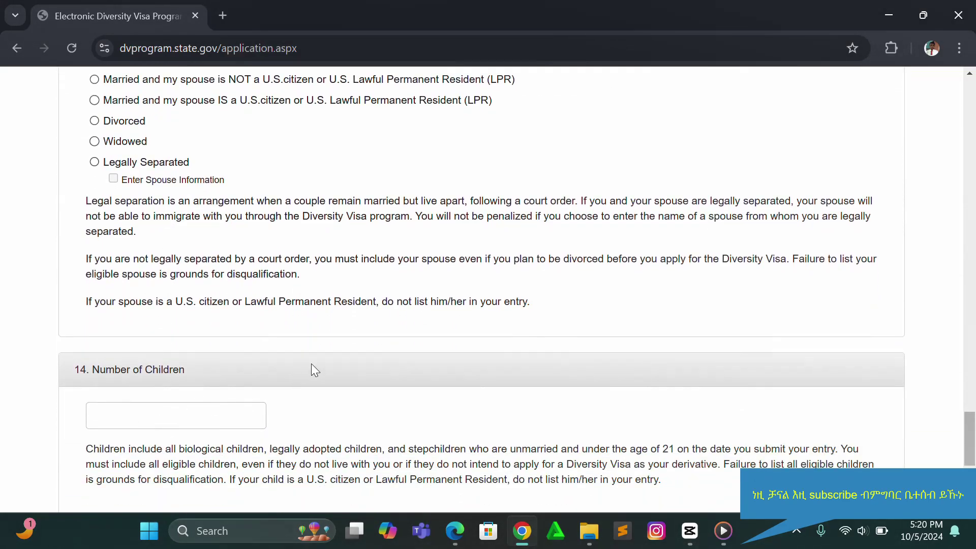
pyautogui.scroll(-2, 311, 364)
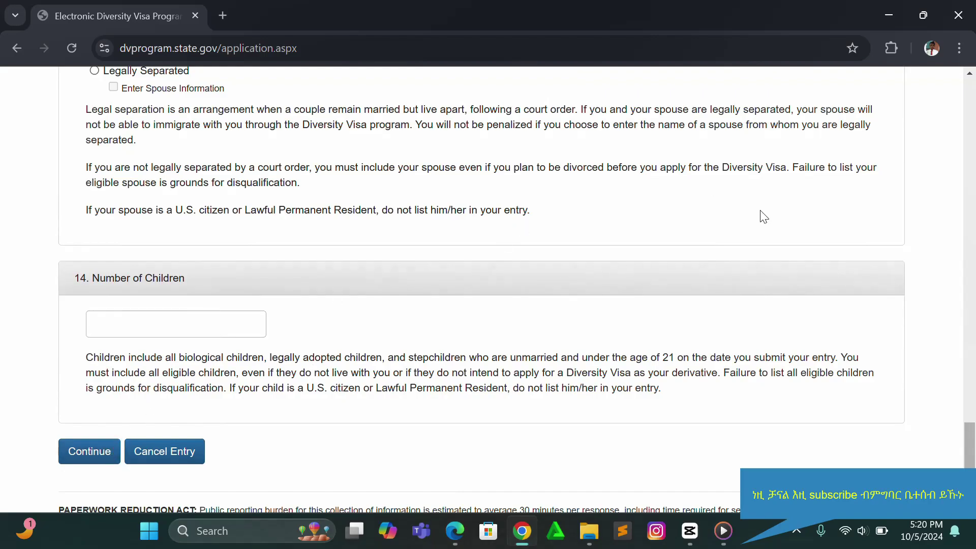
# Step: Fill in the entrant's last, first and middle names in the Name section using the saved suggestions
pyautogui.scroll(15, 764, 217)
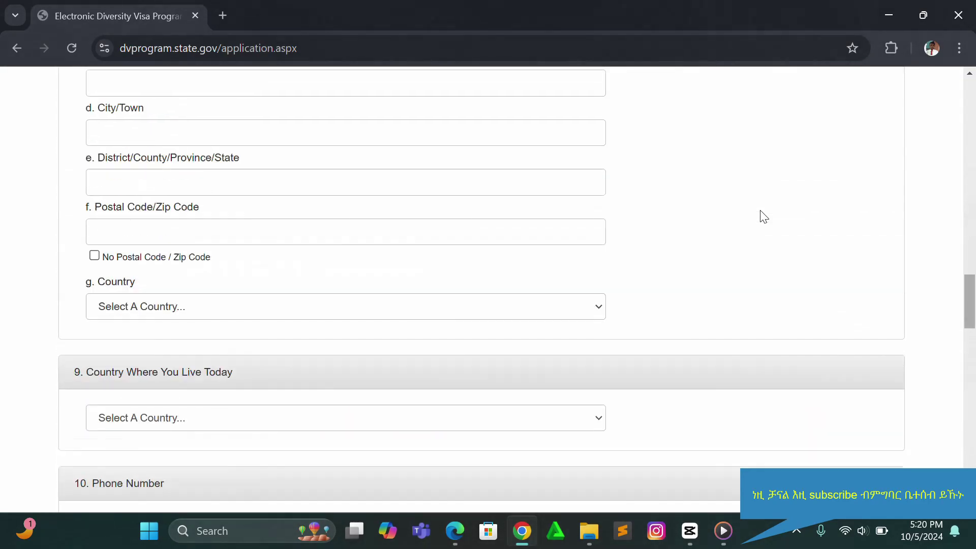
pyautogui.scroll(20, 764, 217)
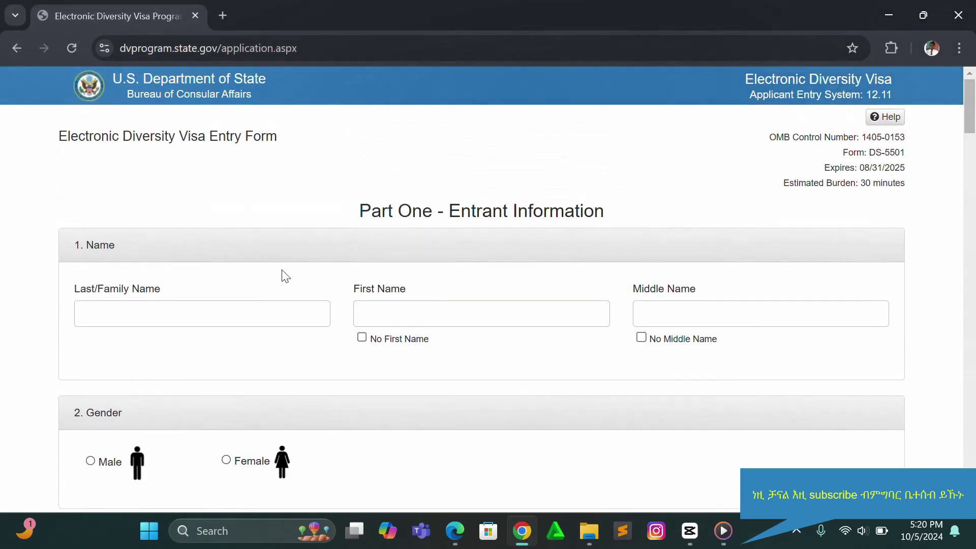
pyautogui.click(94, 315)
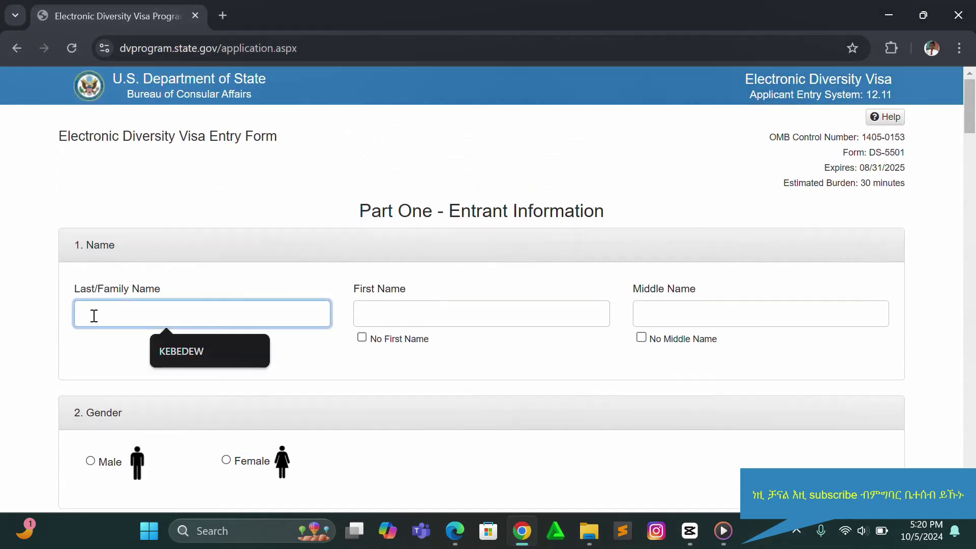
pyautogui.click(171, 349)
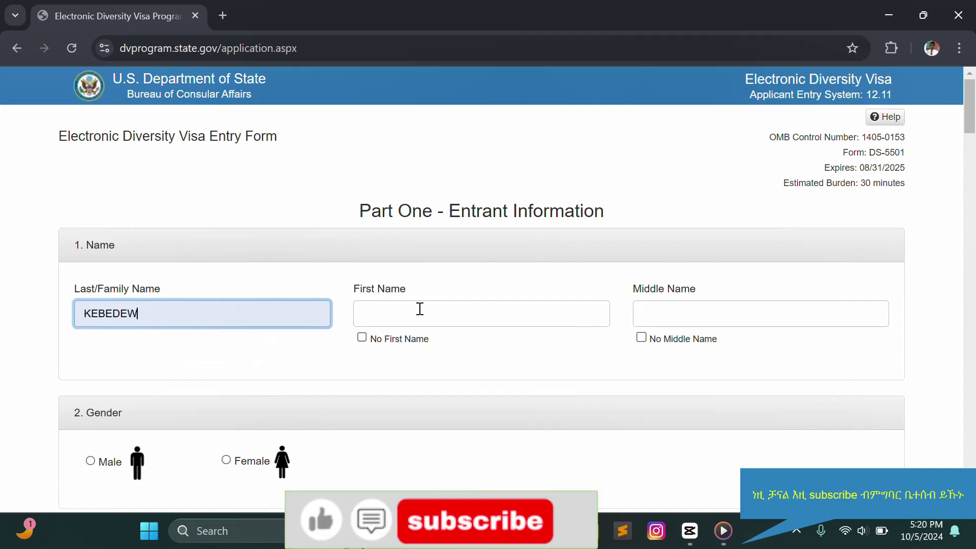
pyautogui.click(389, 315)
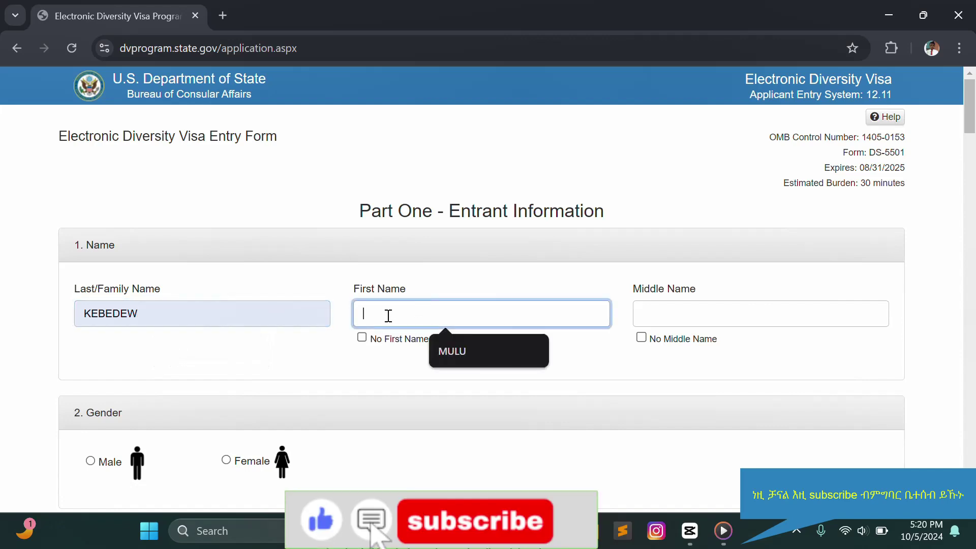
pyautogui.click(449, 355)
pyautogui.click(669, 305)
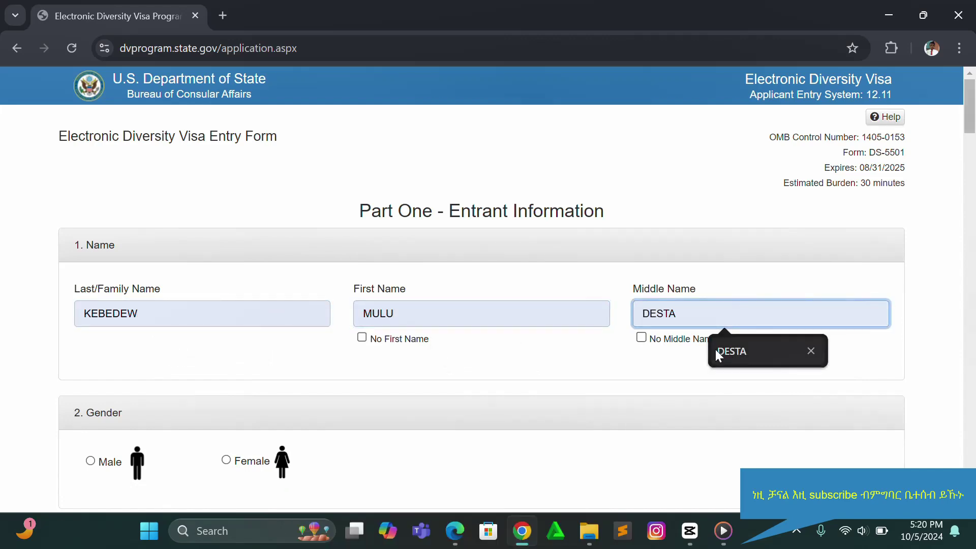
pyautogui.click(731, 351)
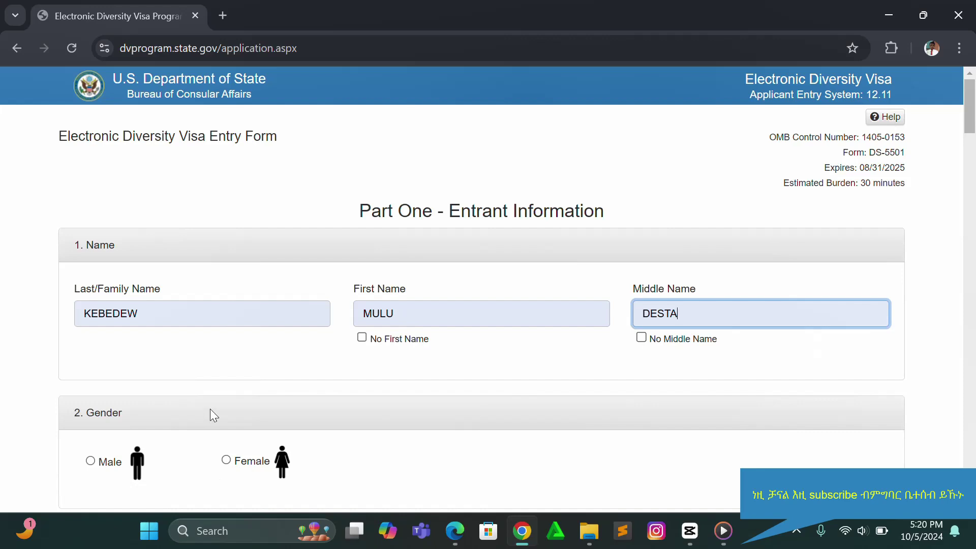
# Step: Set the entrant's gender to Male
pyautogui.click(92, 462)
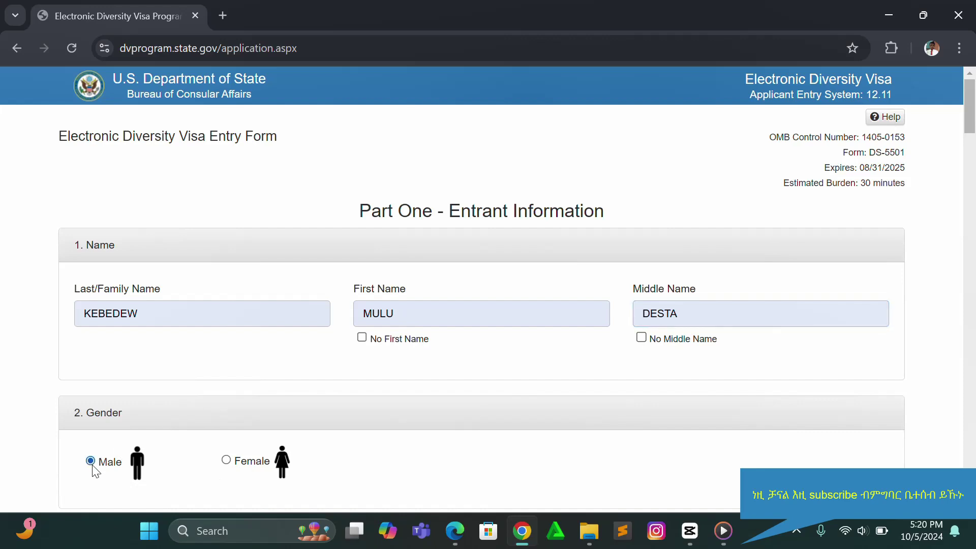
pyautogui.press('Right')
pyautogui.press('Left')
pyautogui.click(929, 372)
# Step: Enter the entrant's birth month, day and year in the Birth Date section from the saved suggestions
pyautogui.scroll(-5, 931, 374)
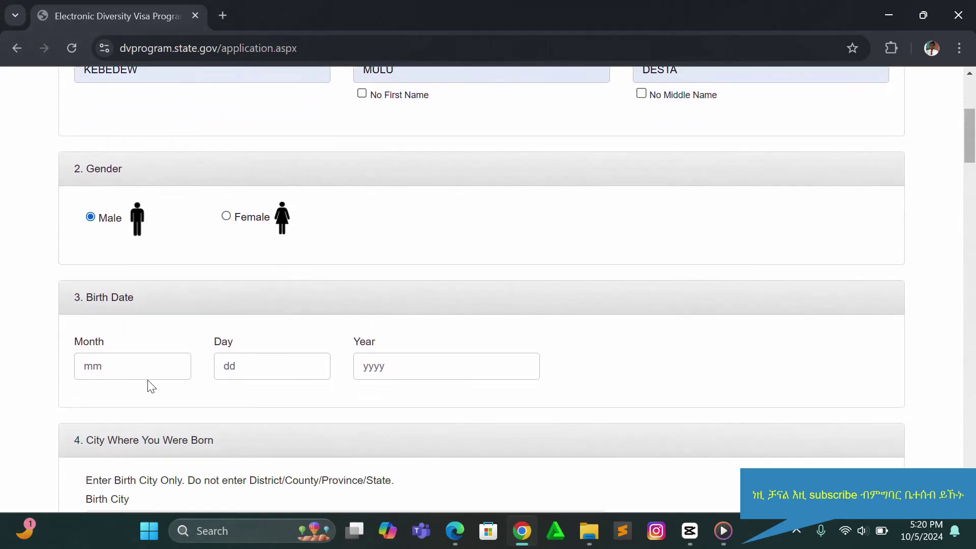
pyautogui.click(133, 368)
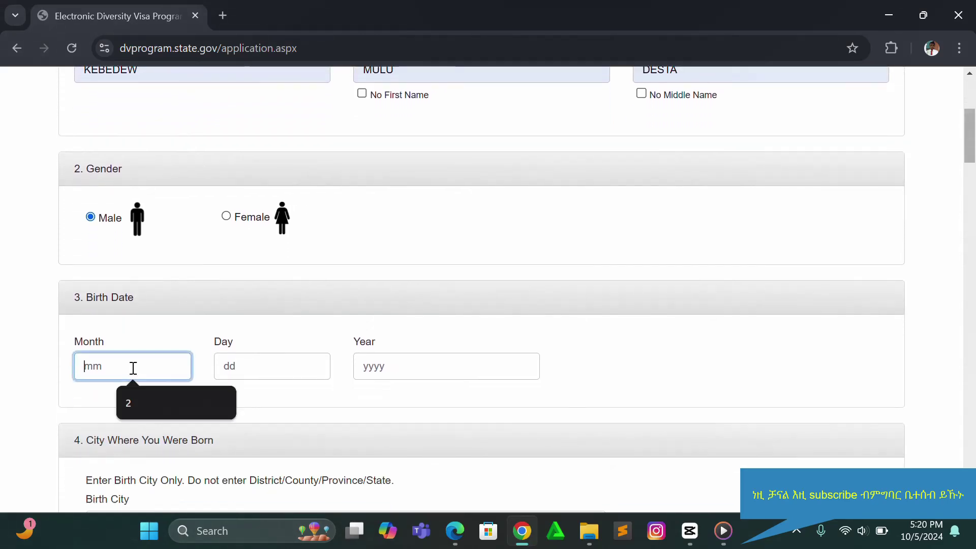
pyautogui.click(137, 416)
pyautogui.click(256, 365)
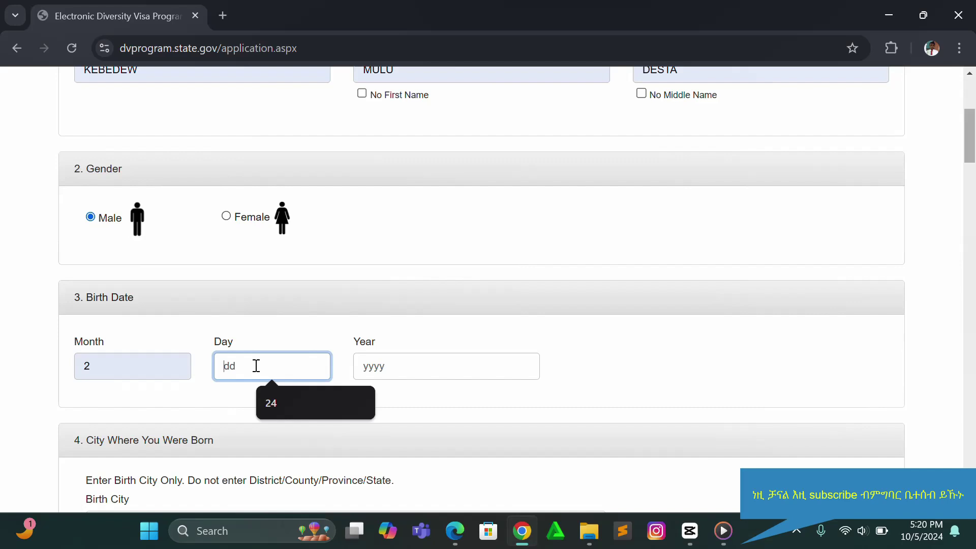
pyautogui.click(282, 393)
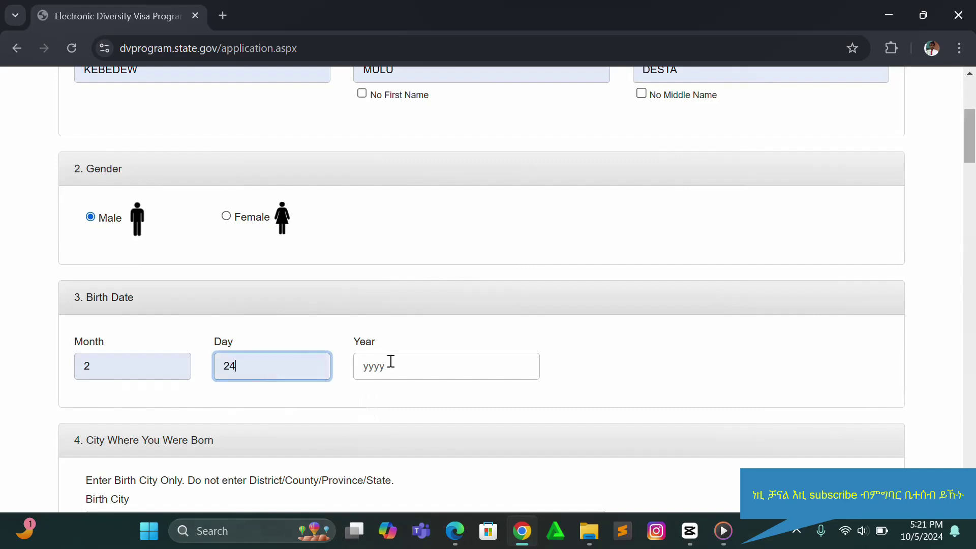
pyautogui.click(391, 358)
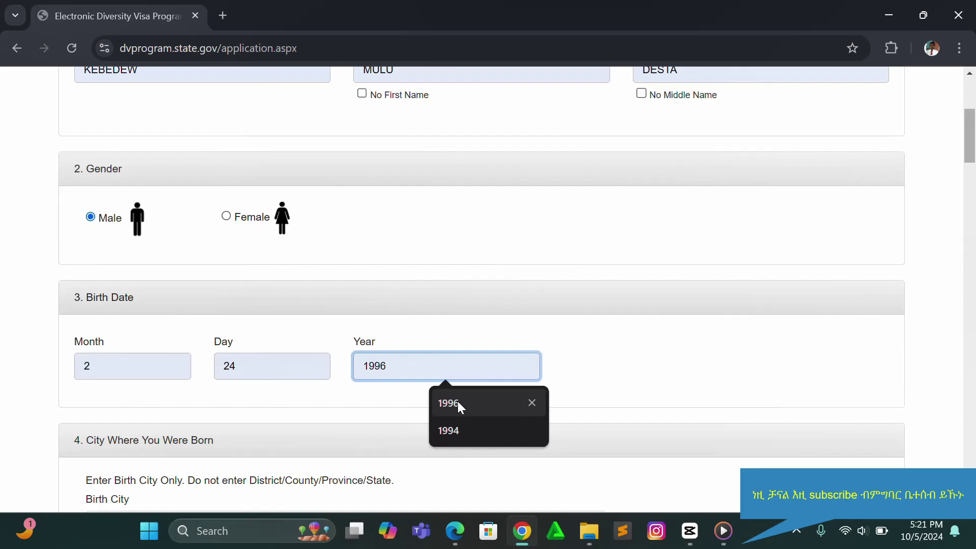
pyautogui.click(456, 428)
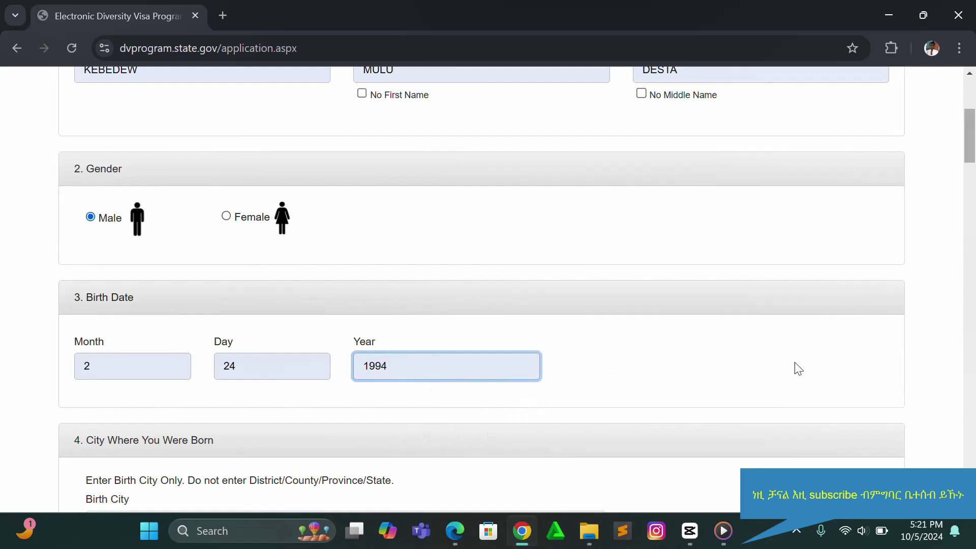
pyautogui.click(952, 385)
# Step: Fill in MEKELLE as the birth city in the City Where You Were Born section
pyautogui.scroll(-2, 954, 386)
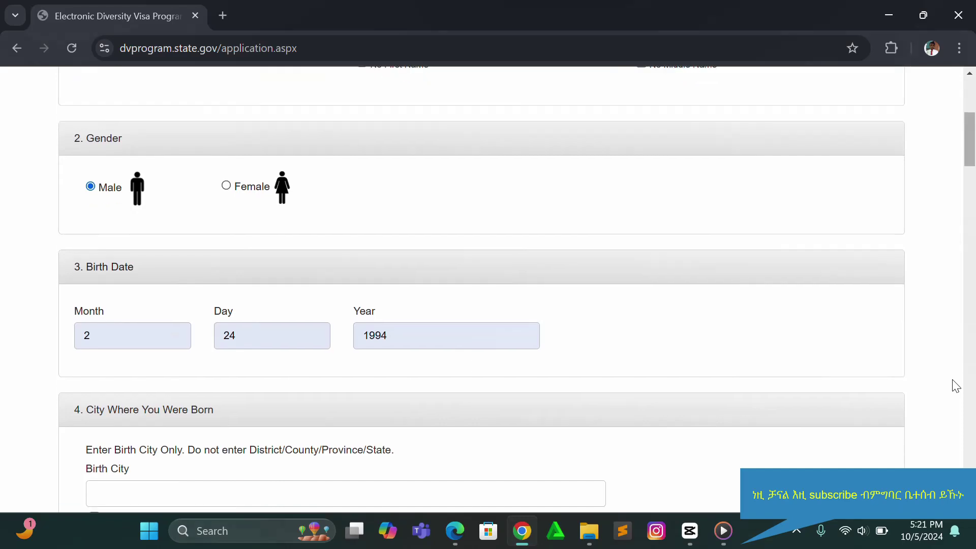
pyautogui.scroll(-3, 955, 386)
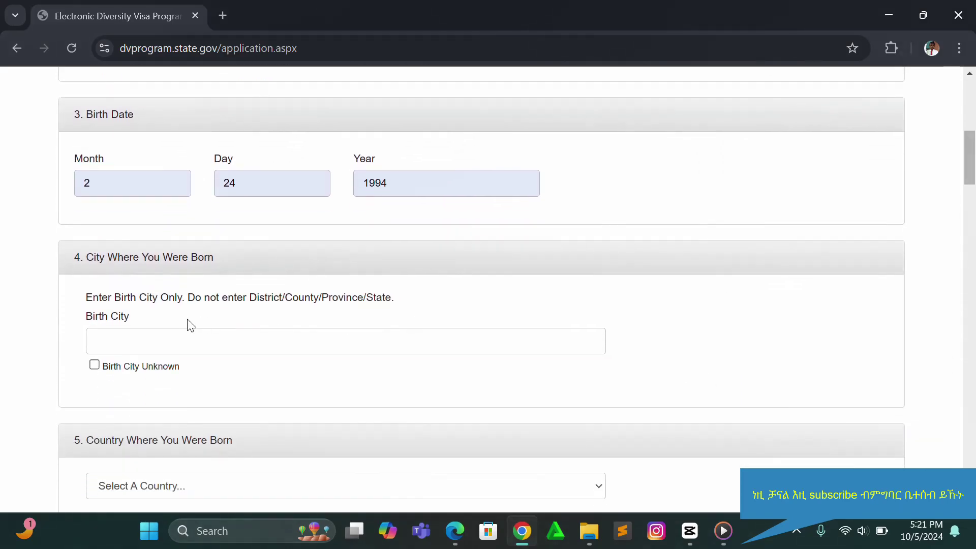
pyautogui.click(125, 335)
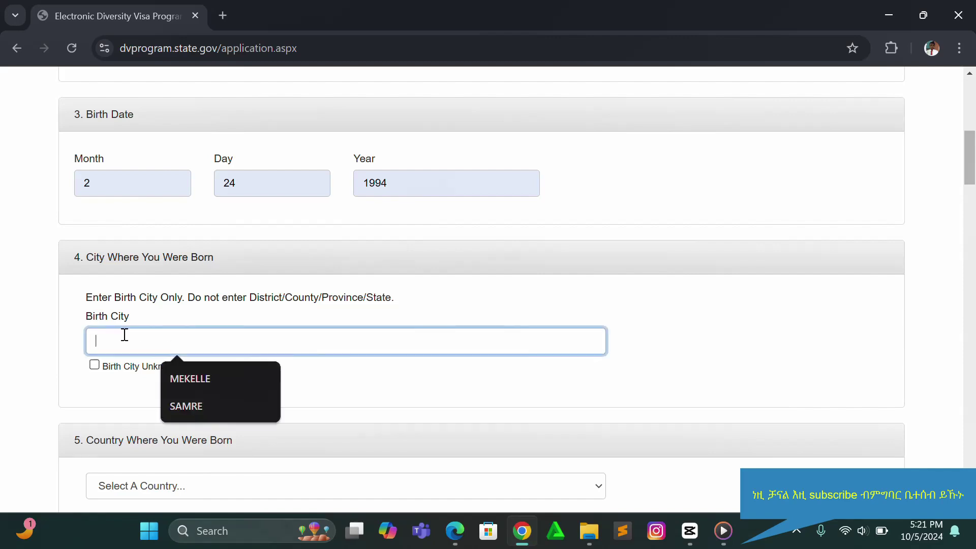
pyautogui.click(189, 378)
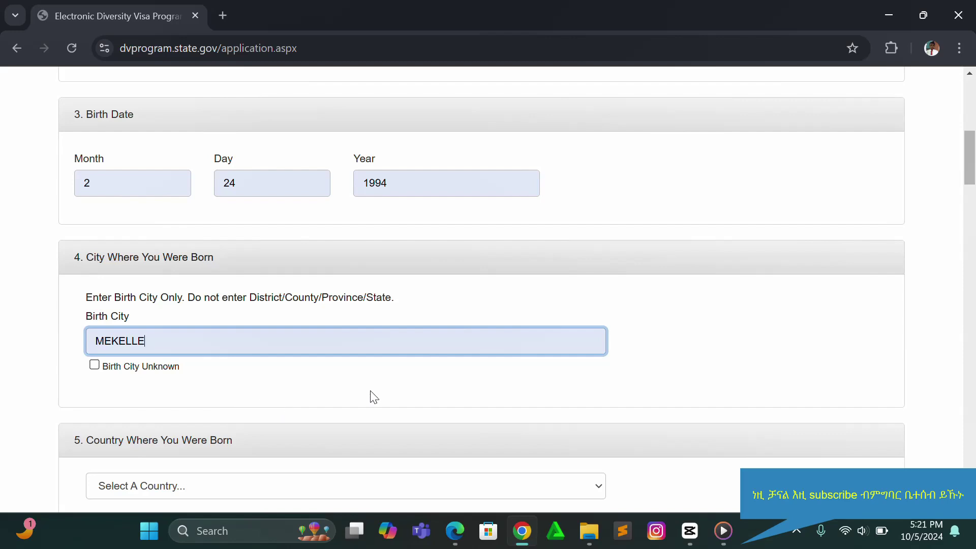
pyautogui.click(913, 420)
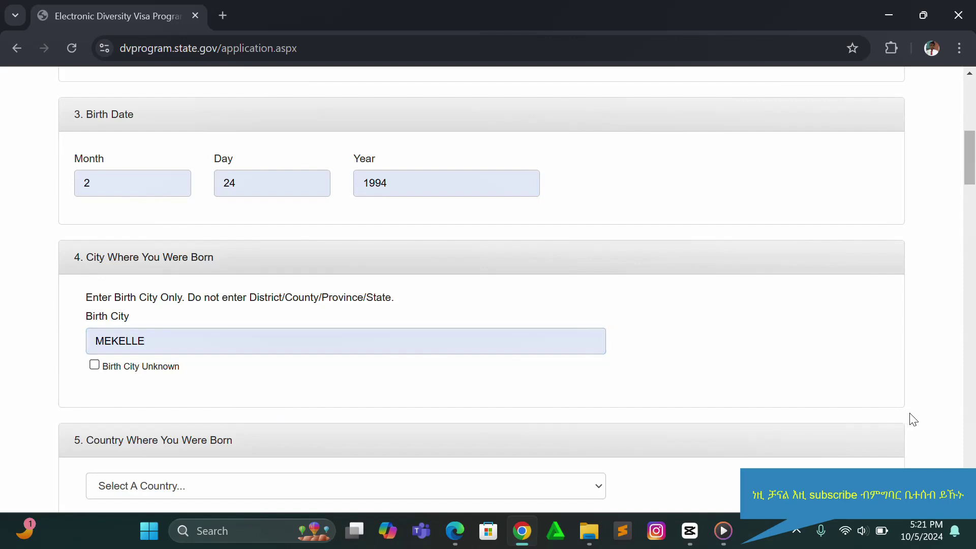
# Step: Select Ethiopia as the country where the entrant was born
pyautogui.scroll(-3, 913, 420)
pyautogui.scroll(-1, 913, 420)
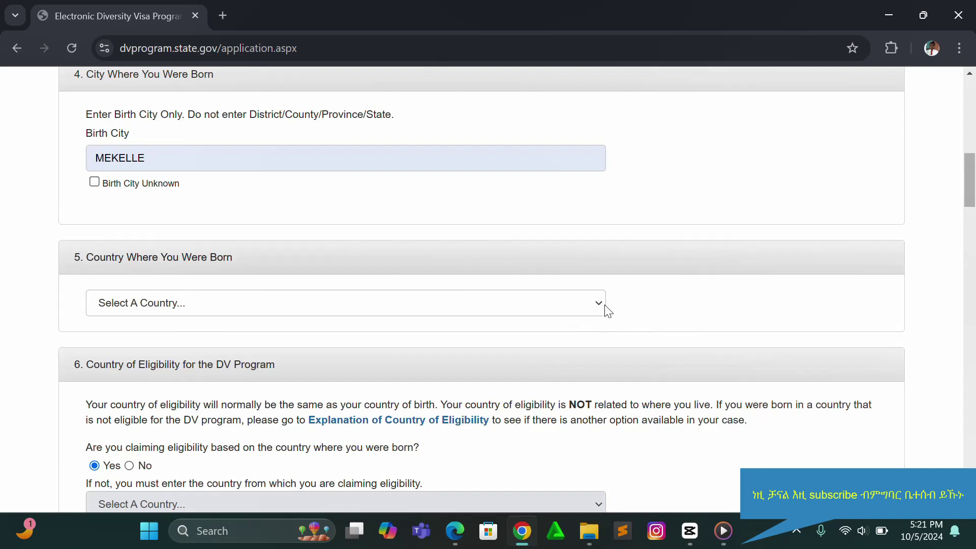
pyautogui.click(598, 304)
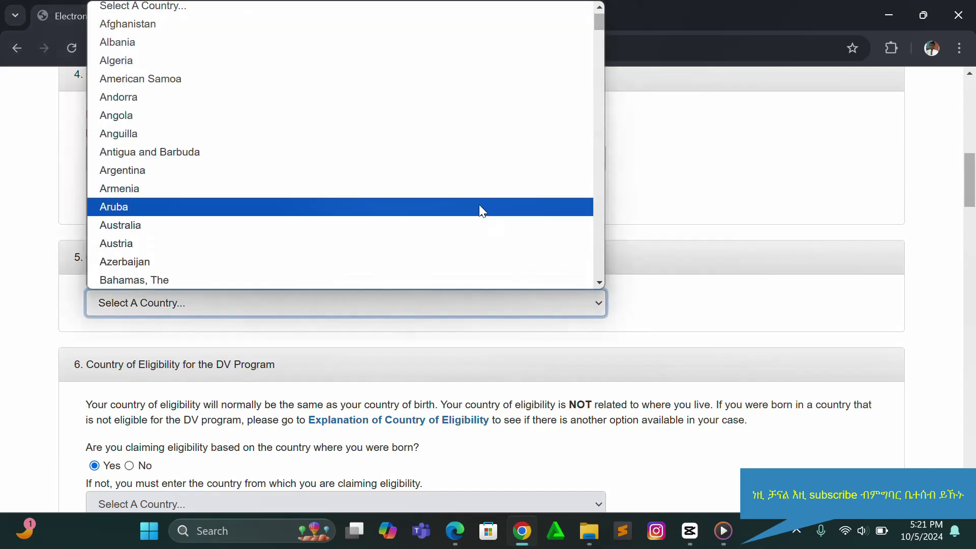
pyautogui.click(598, 281)
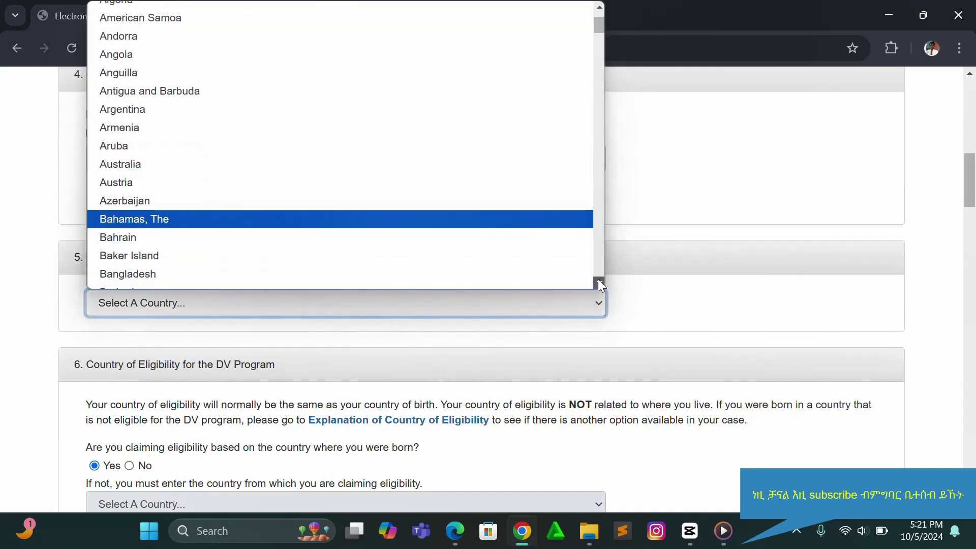
pyautogui.moveTo(600, 282); pyautogui.dragTo(599, 282)
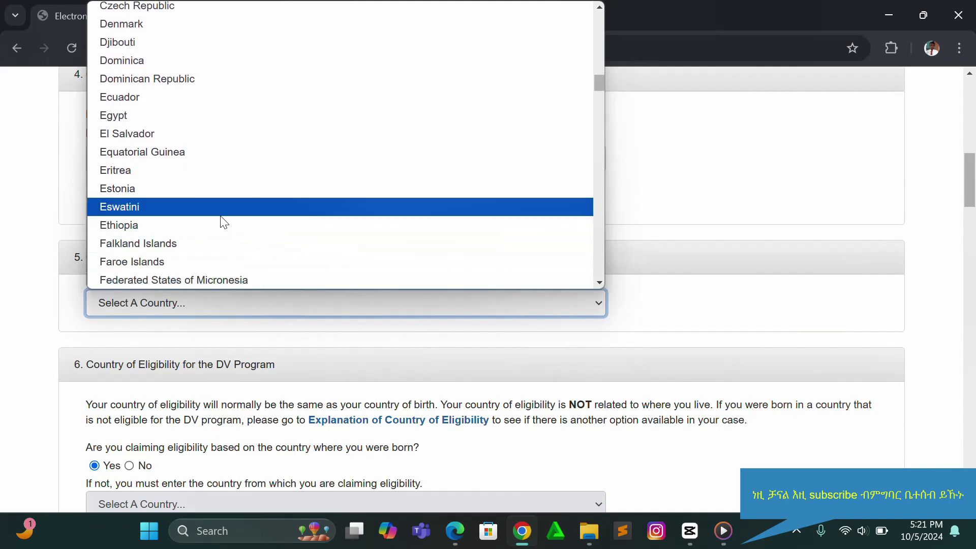
pyautogui.click(174, 224)
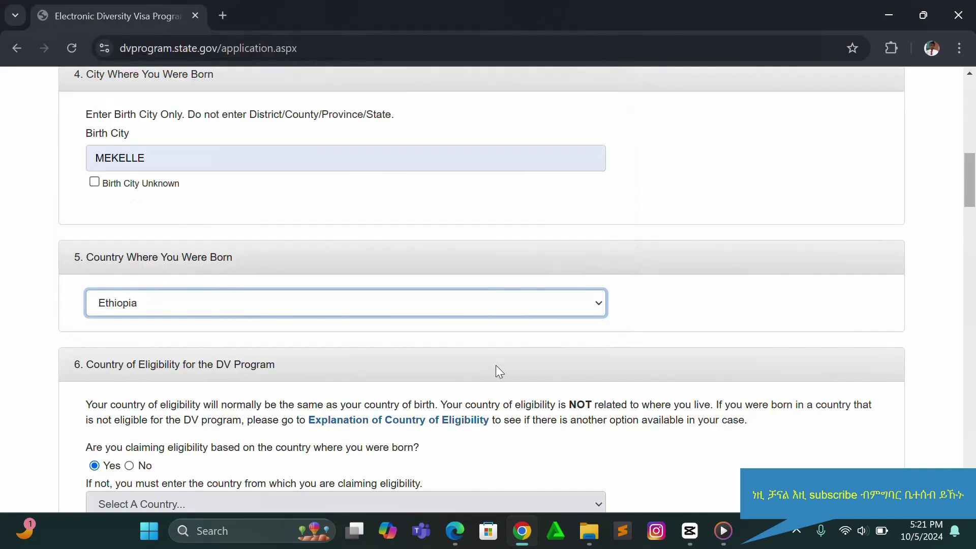
pyautogui.click(929, 328)
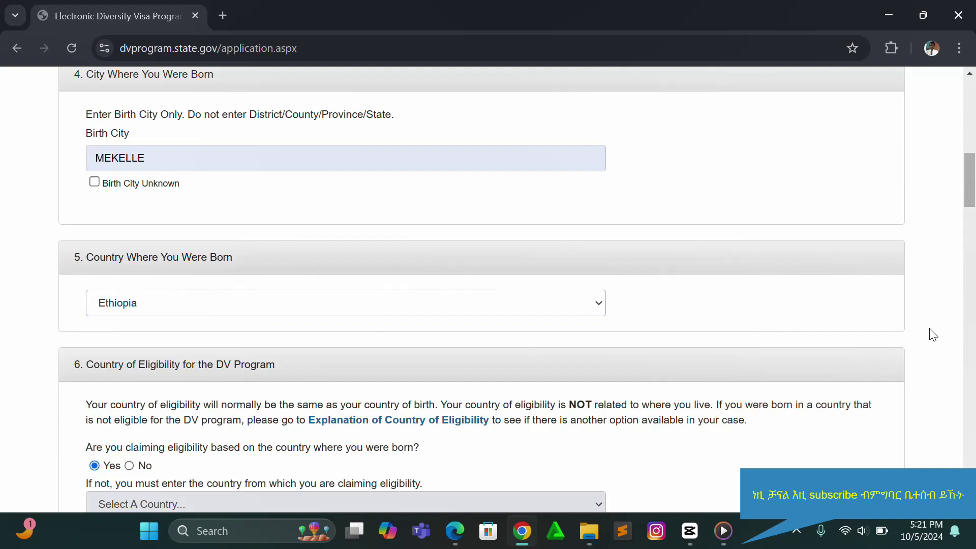
# Step: Review the Country of Eligibility section and the instructions in the Entrant Photograph section
pyautogui.scroll(-3, 933, 334)
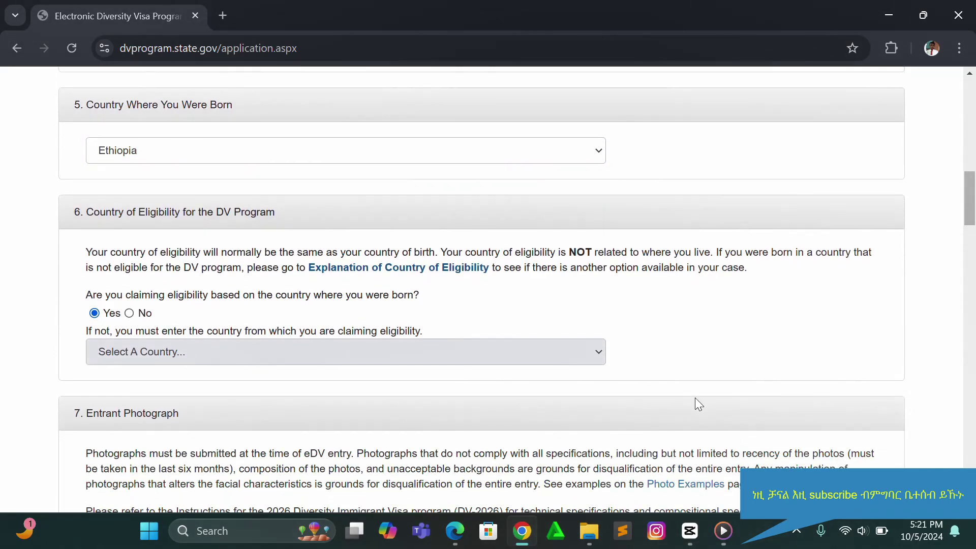
pyautogui.scroll(-4, 695, 398)
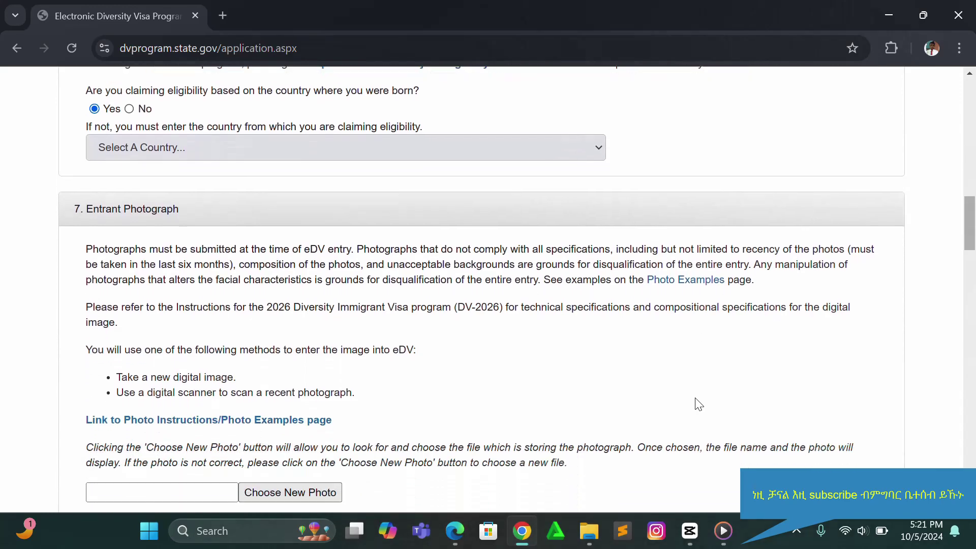
pyautogui.scroll(-1, 697, 404)
pyautogui.scroll(-1, 696, 403)
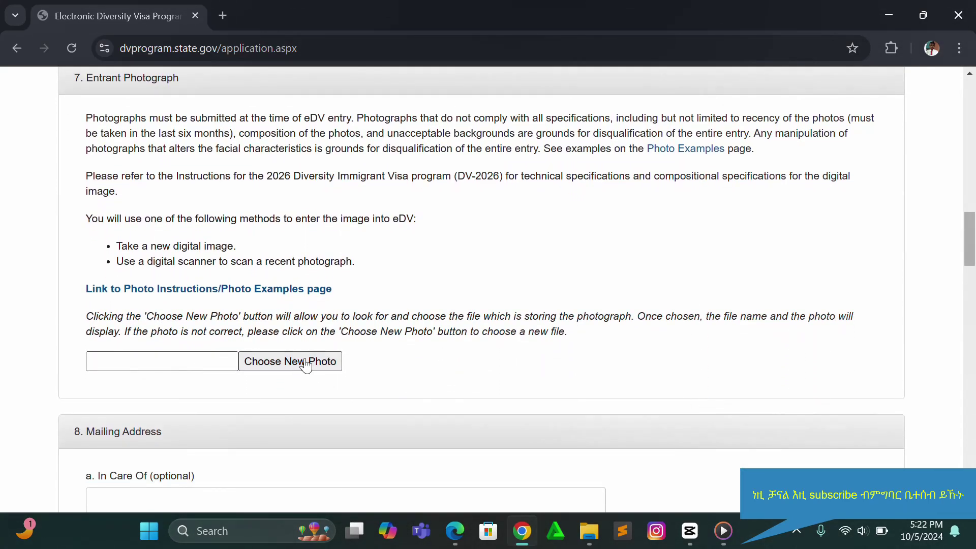
pyautogui.click(306, 365)
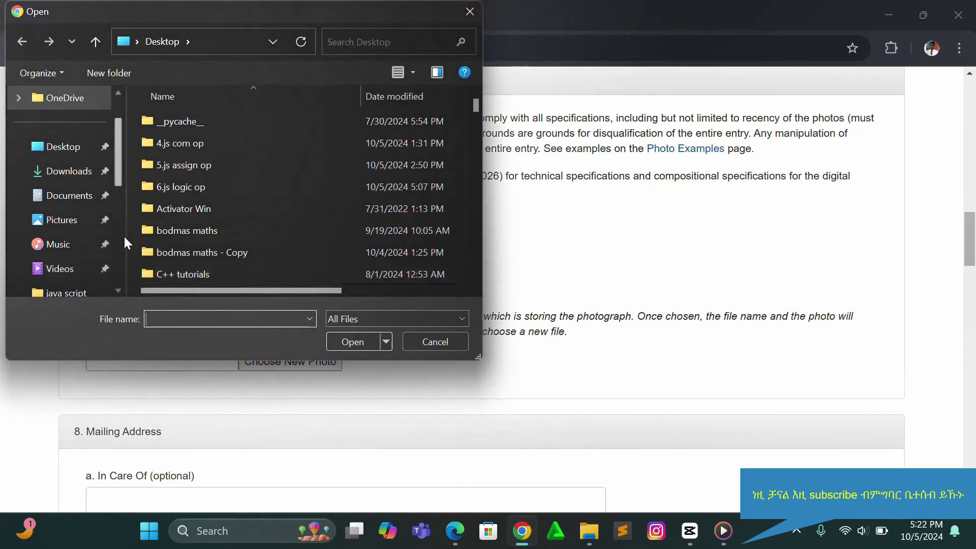
pyautogui.scroll(-2, 118, 200)
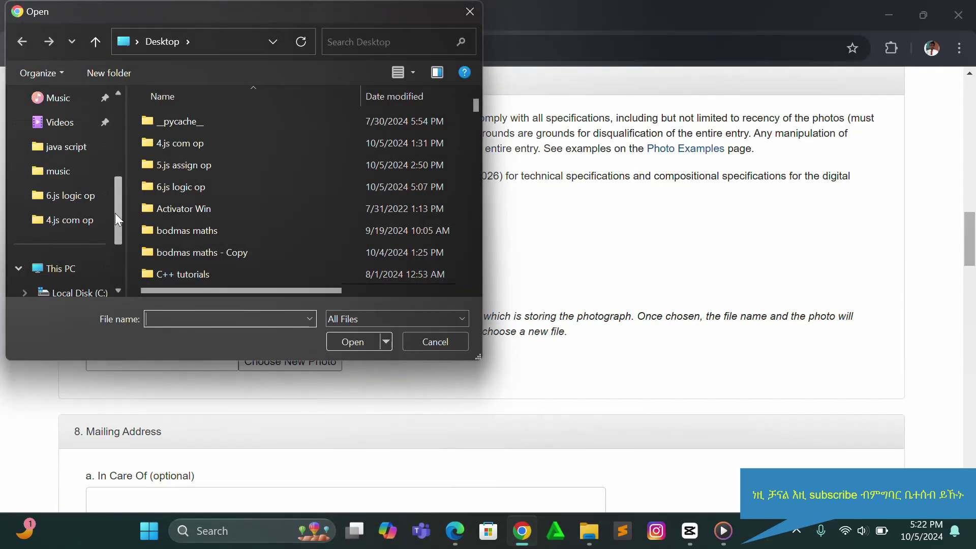
pyautogui.scroll(2, 121, 135)
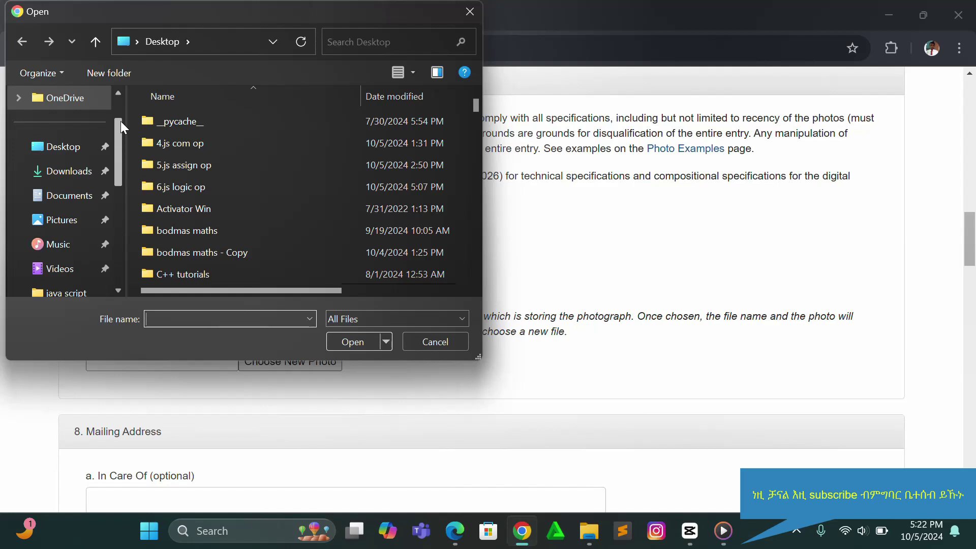
pyautogui.scroll(1, 120, 105)
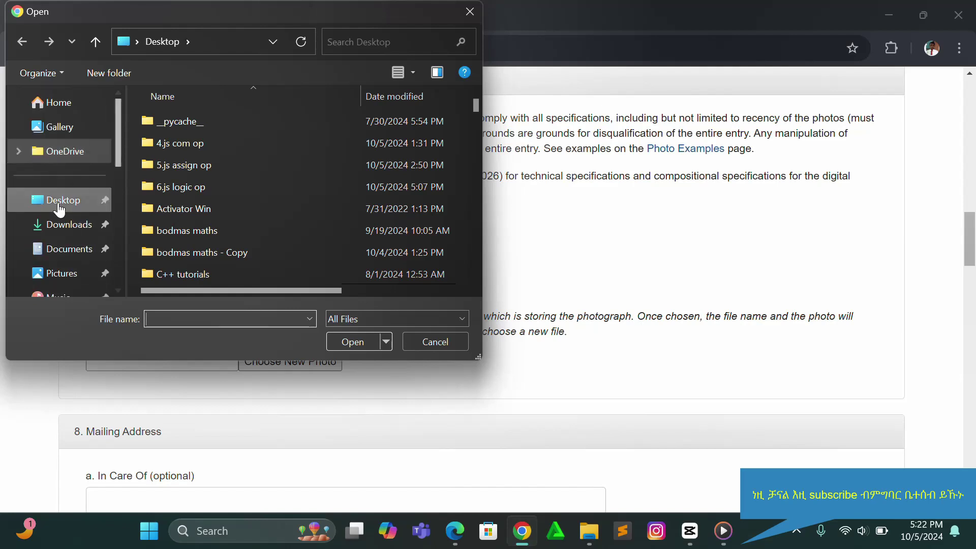
pyautogui.click(76, 200)
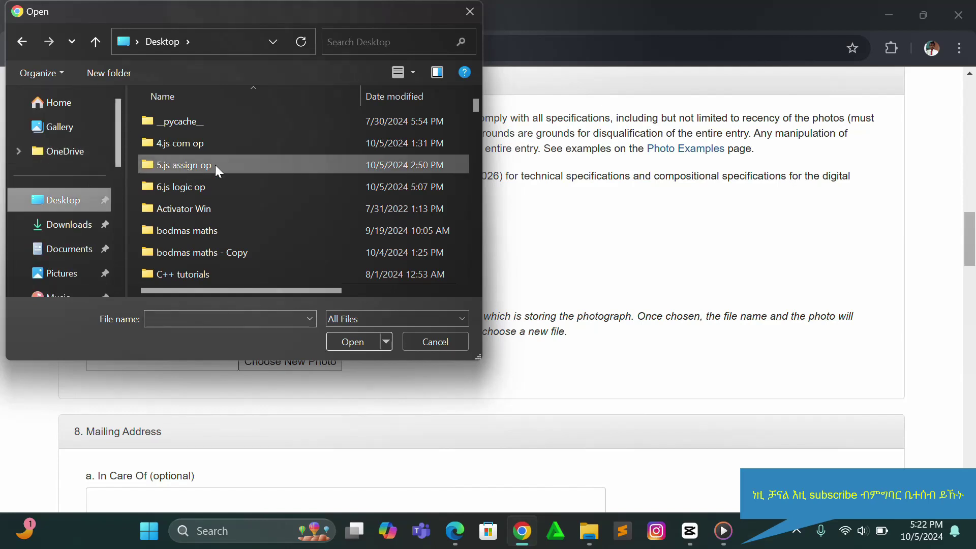
pyautogui.click(477, 134)
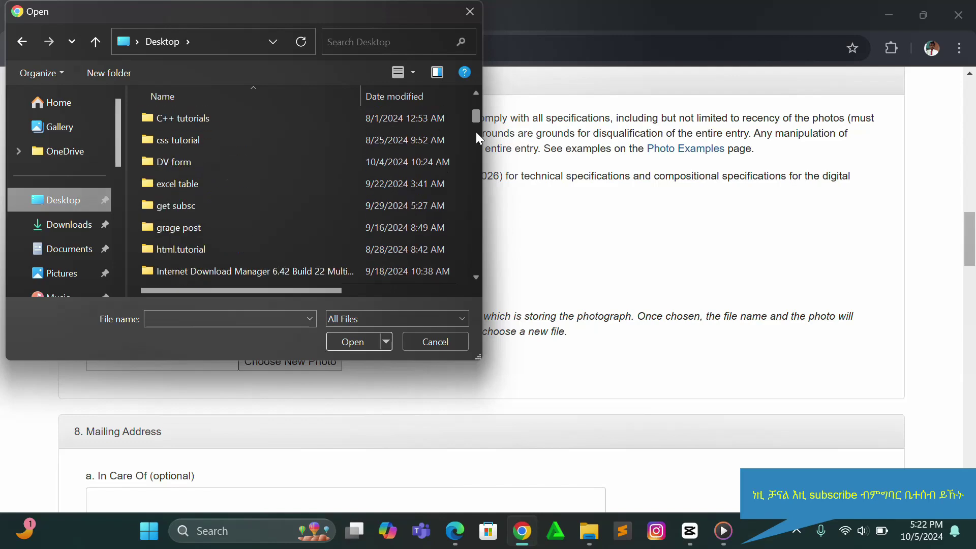
pyautogui.click(472, 186)
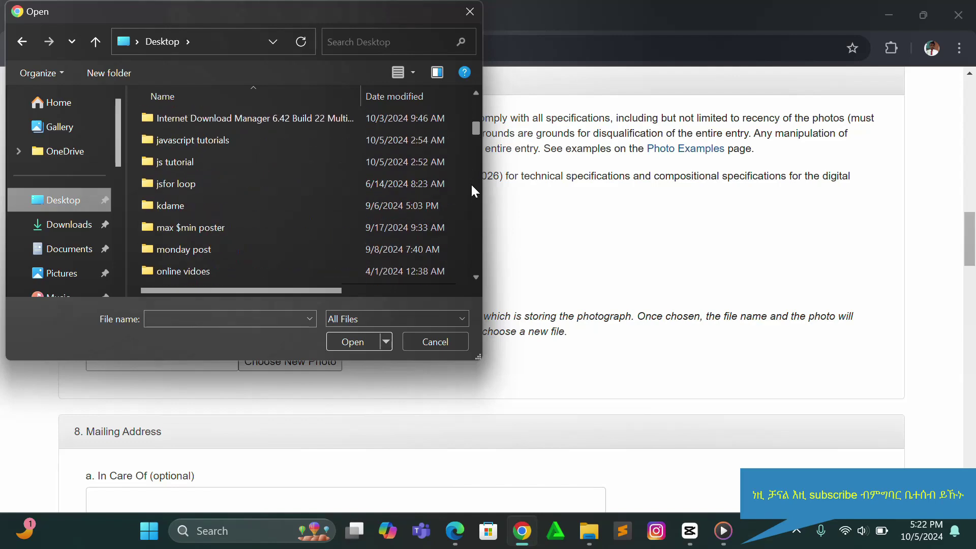
pyautogui.click(476, 237)
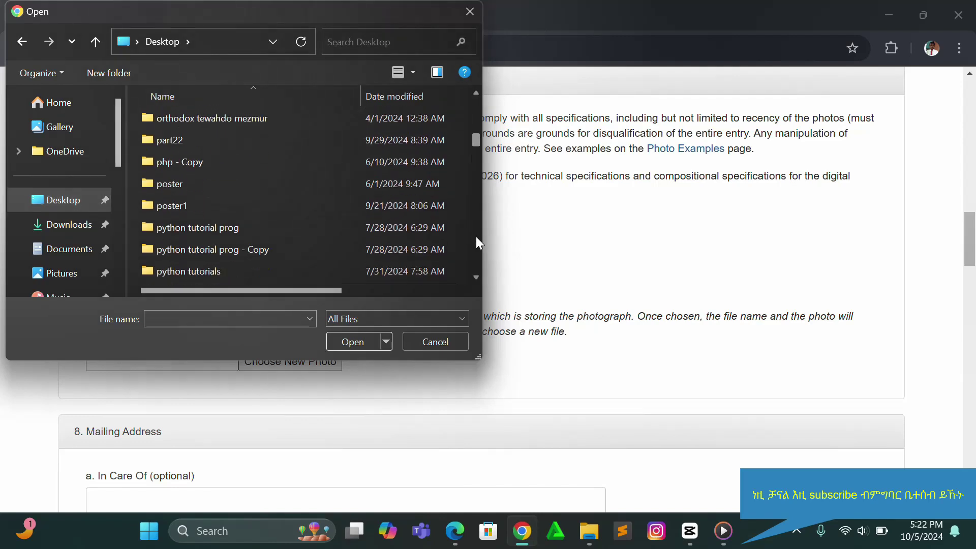
pyautogui.click(474, 261)
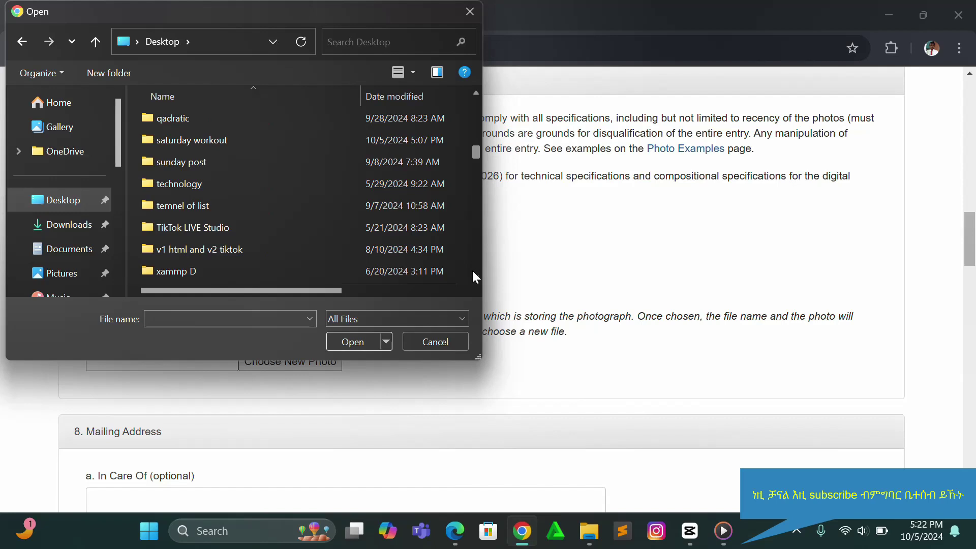
pyautogui.click(478, 271)
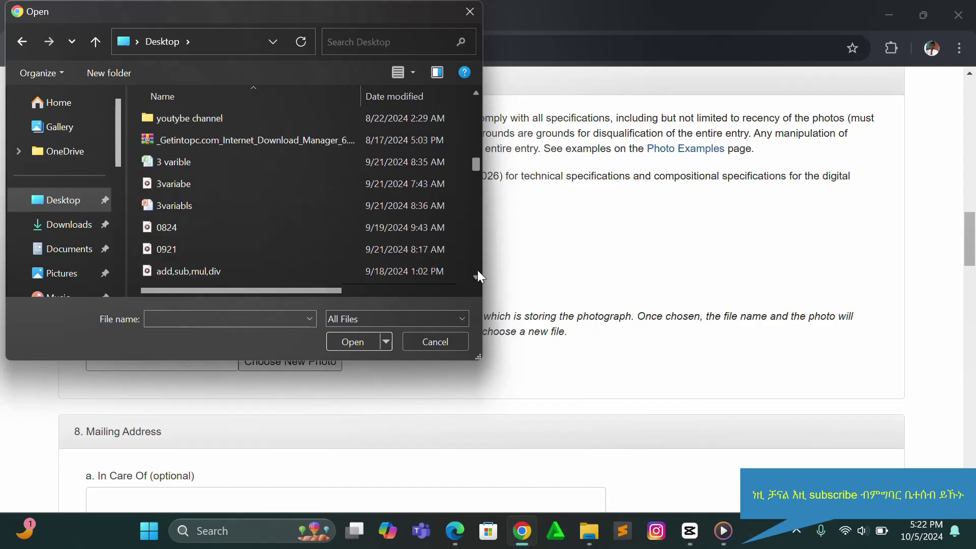
pyautogui.click(477, 269)
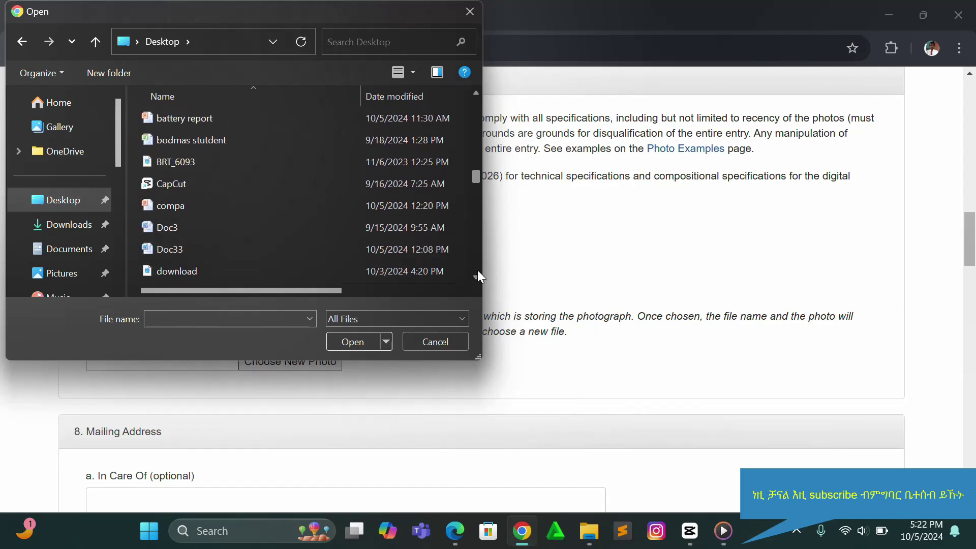
pyautogui.click(477, 270)
pyautogui.click(477, 270)
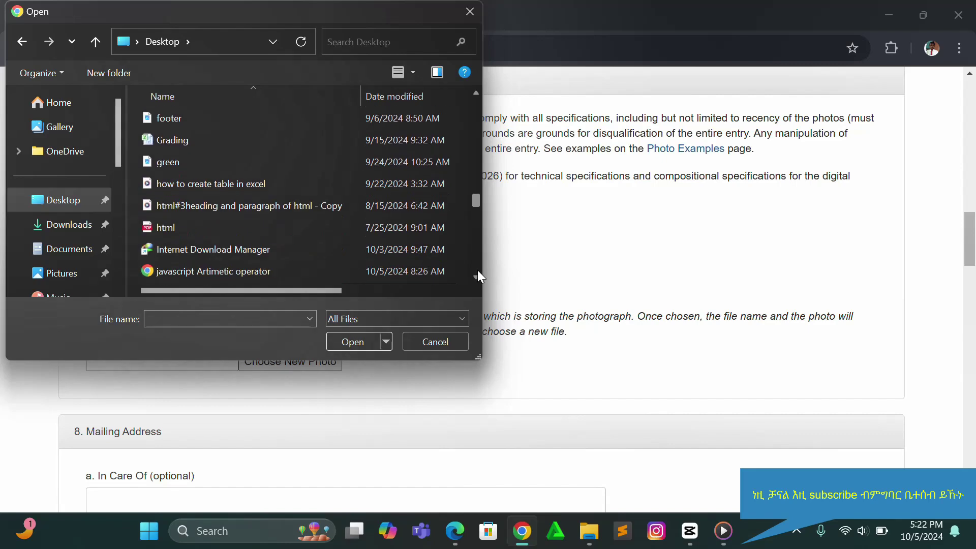
pyautogui.click(477, 273)
pyautogui.click(477, 275)
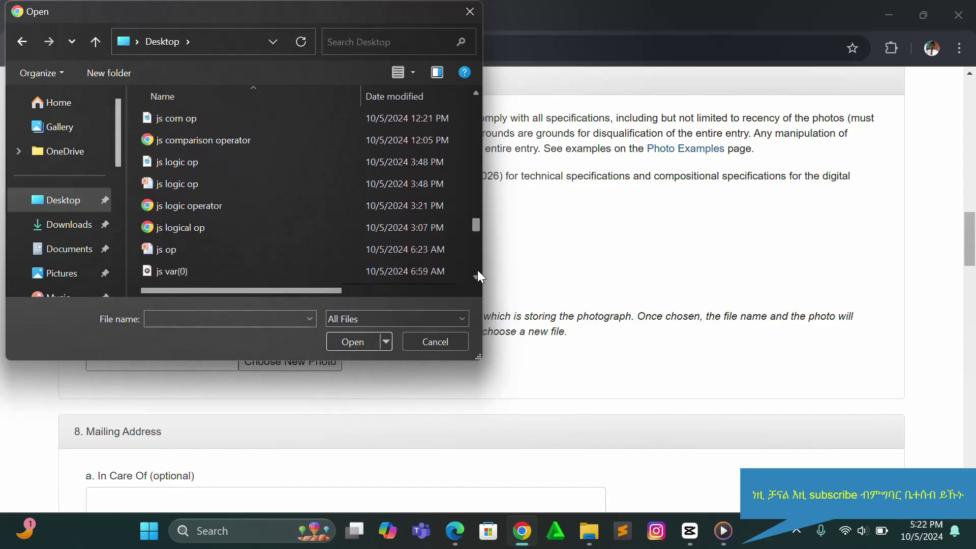
pyautogui.click(478, 275)
pyautogui.click(479, 275)
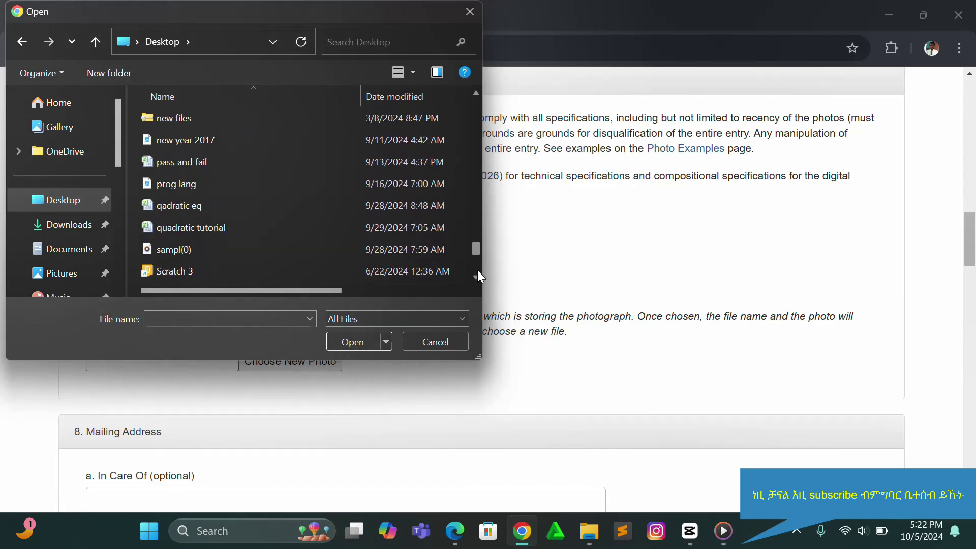
pyautogui.click(478, 276)
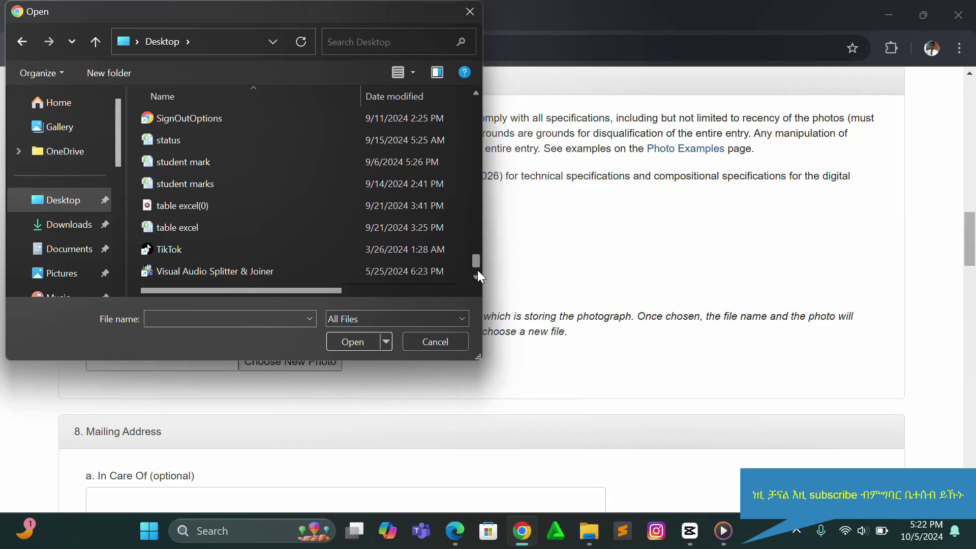
pyautogui.click(479, 275)
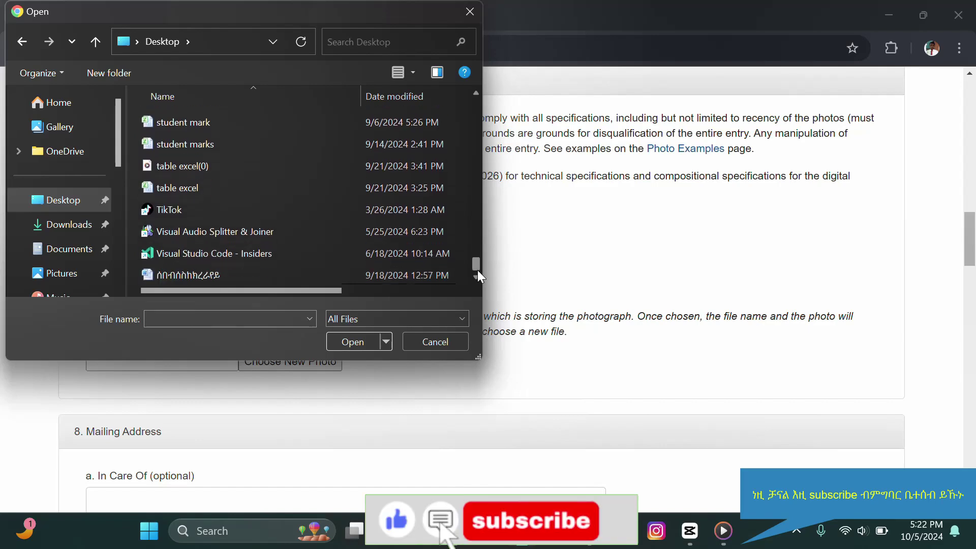
pyautogui.click(430, 340)
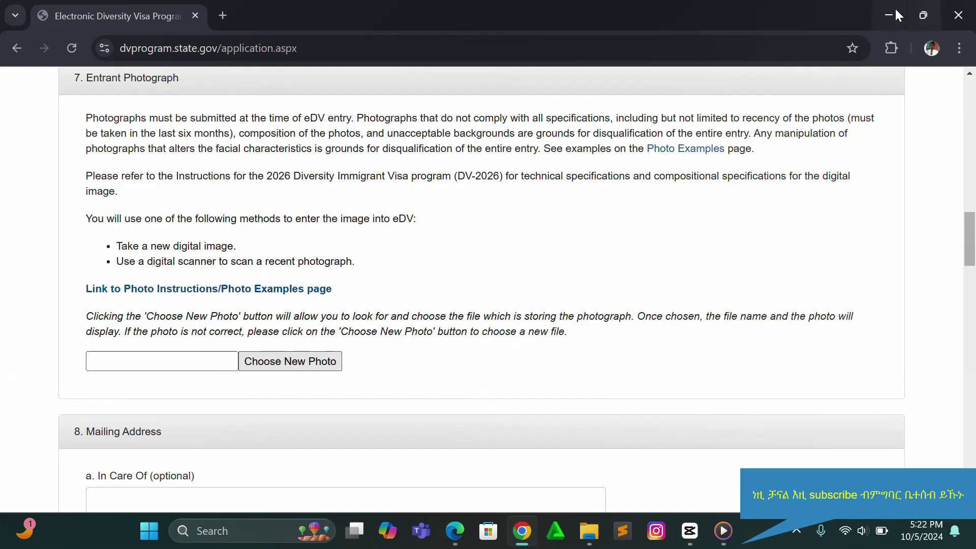
pyautogui.click(892, 13)
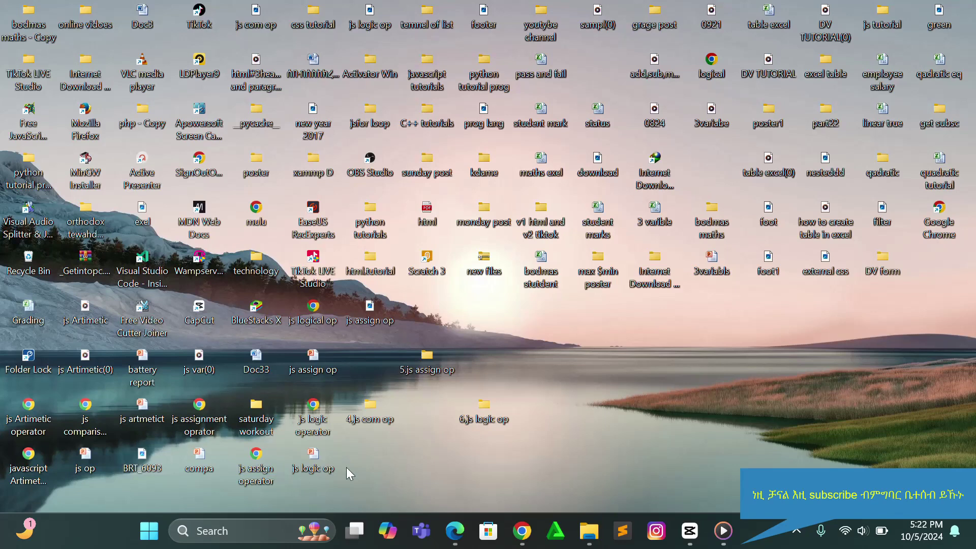
pyautogui.moveTo(518, 536)
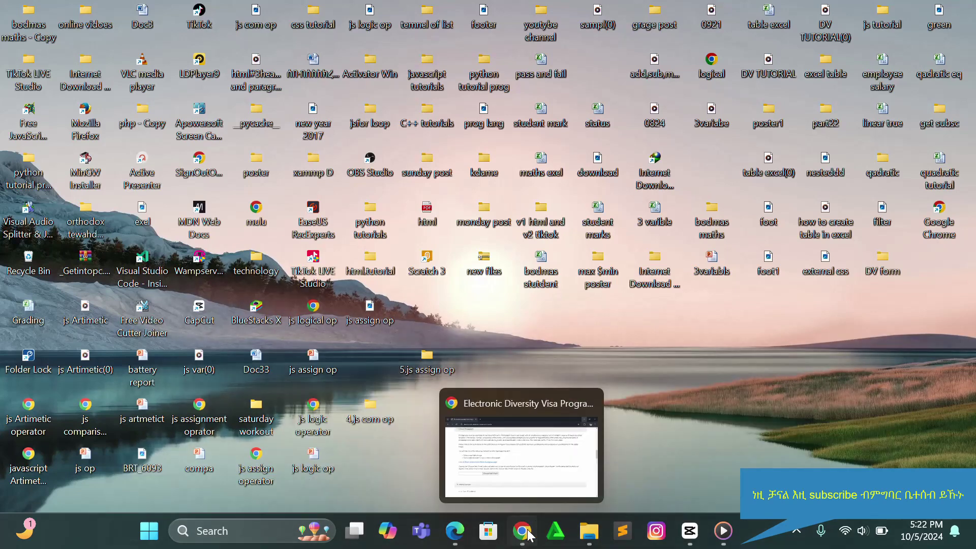
pyautogui.click(522, 453)
# Step: Search the Desktop folder for BRT and attach the BRT_6093 image as the entrant's photograph
pyautogui.click(284, 362)
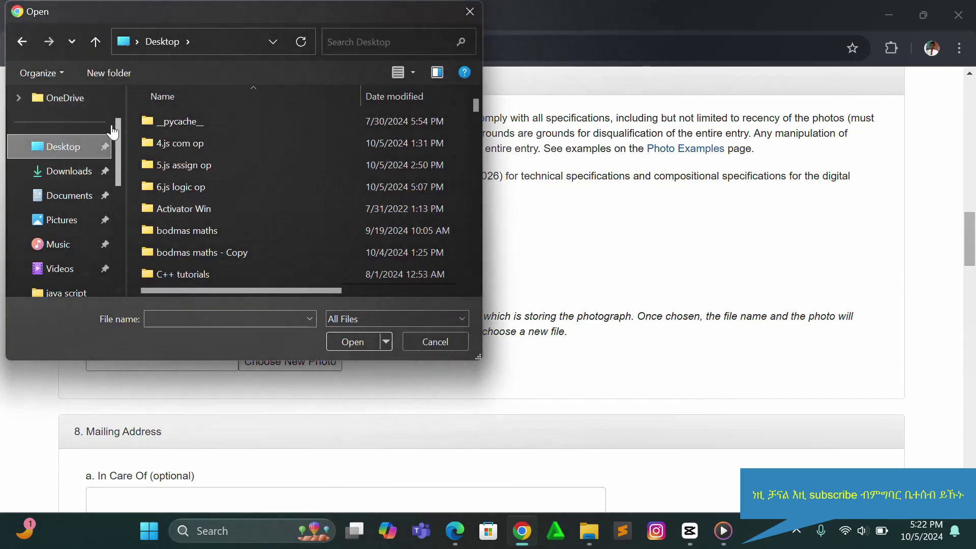
pyautogui.scroll(-2, 473, 119)
pyautogui.scroll(-1, 474, 123)
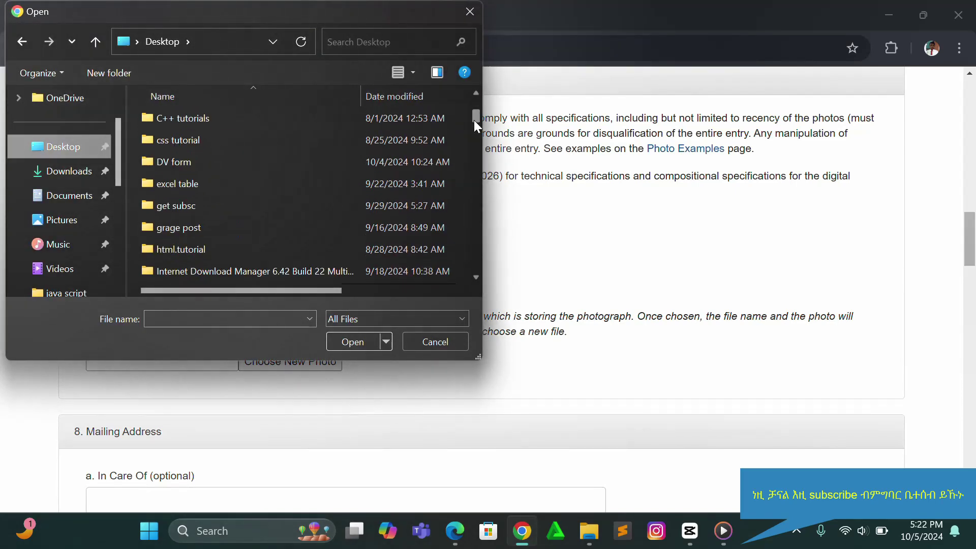
pyautogui.scroll(-3, 472, 152)
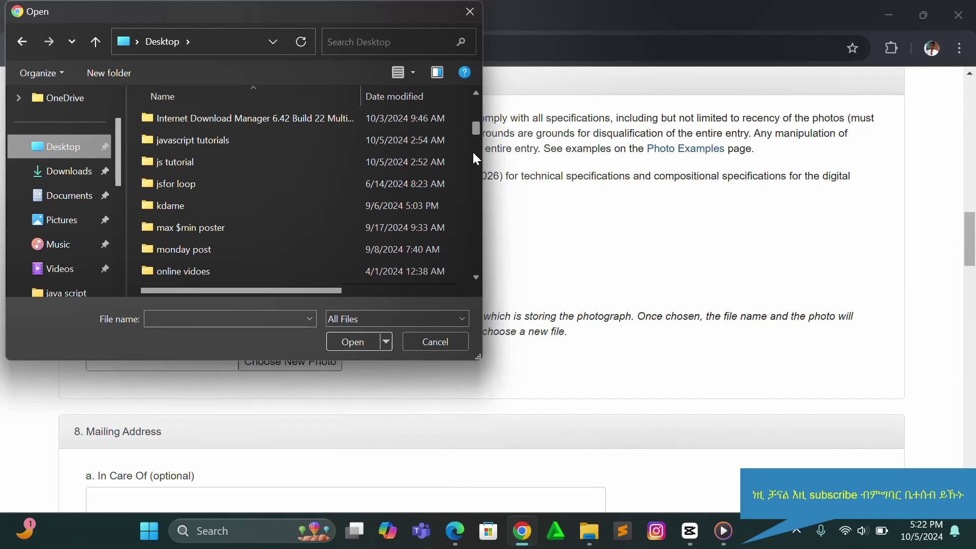
pyautogui.scroll(-3, 471, 188)
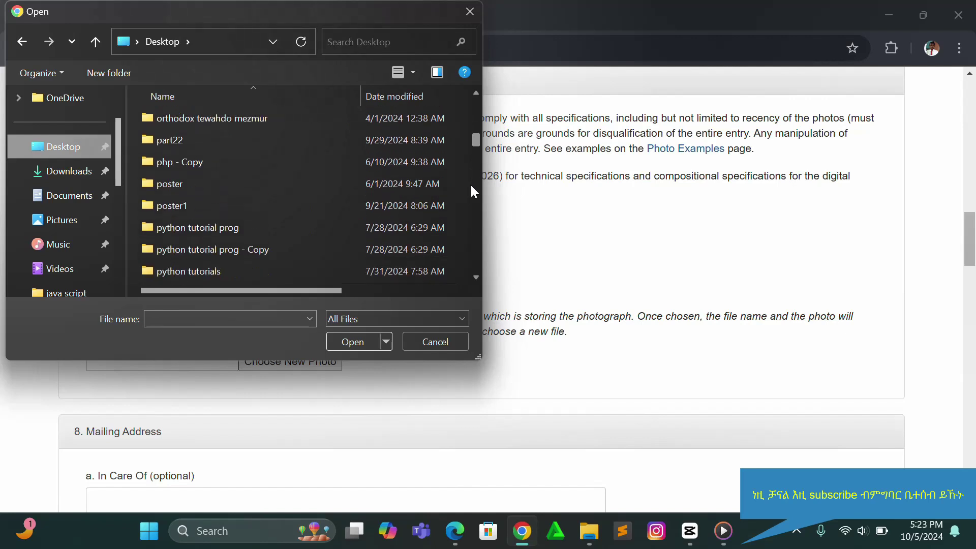
pyautogui.scroll(-3, 472, 207)
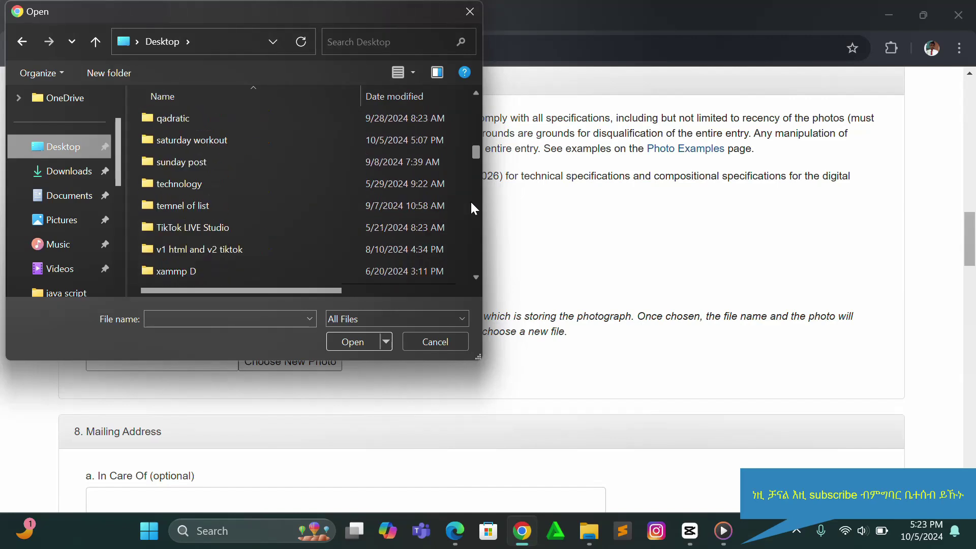
pyautogui.scroll(-3, 475, 230)
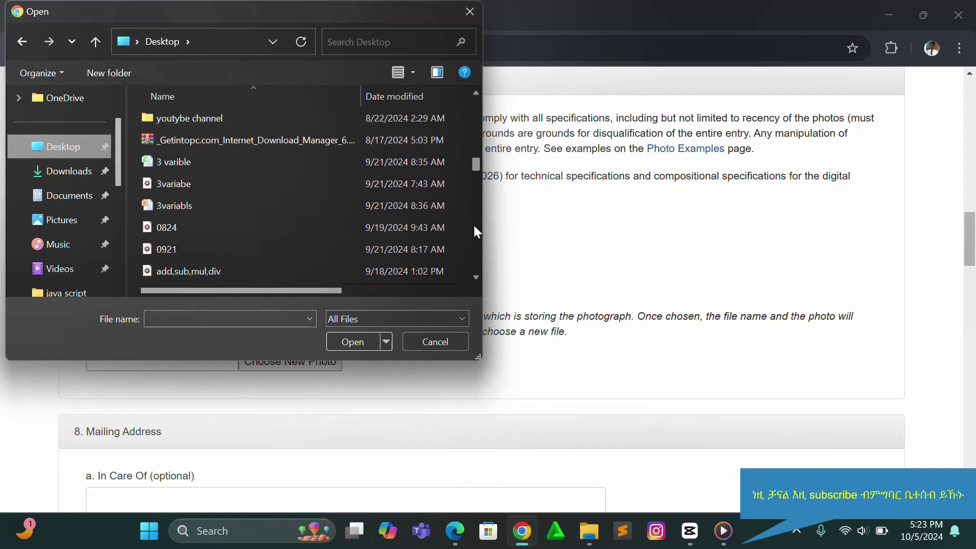
pyautogui.scroll(-3, 476, 248)
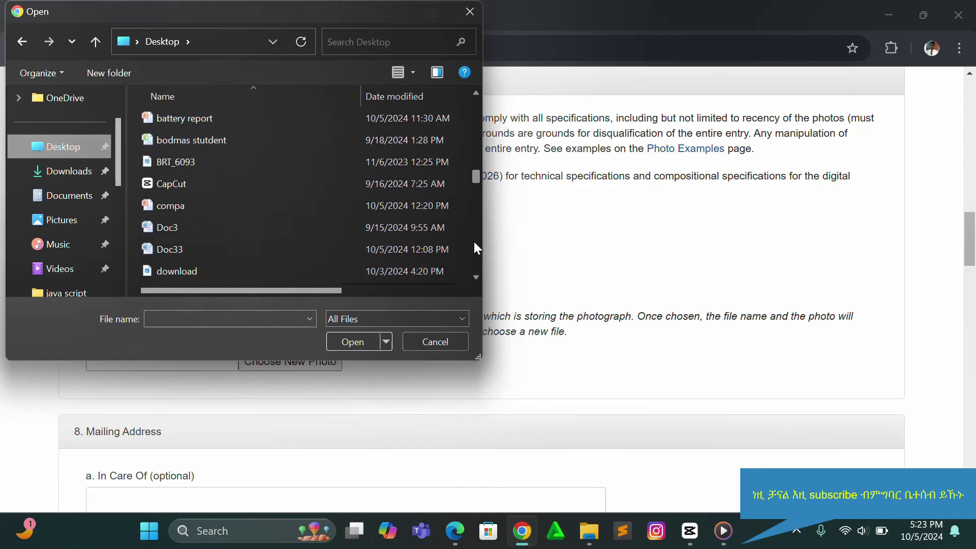
pyautogui.click(370, 39)
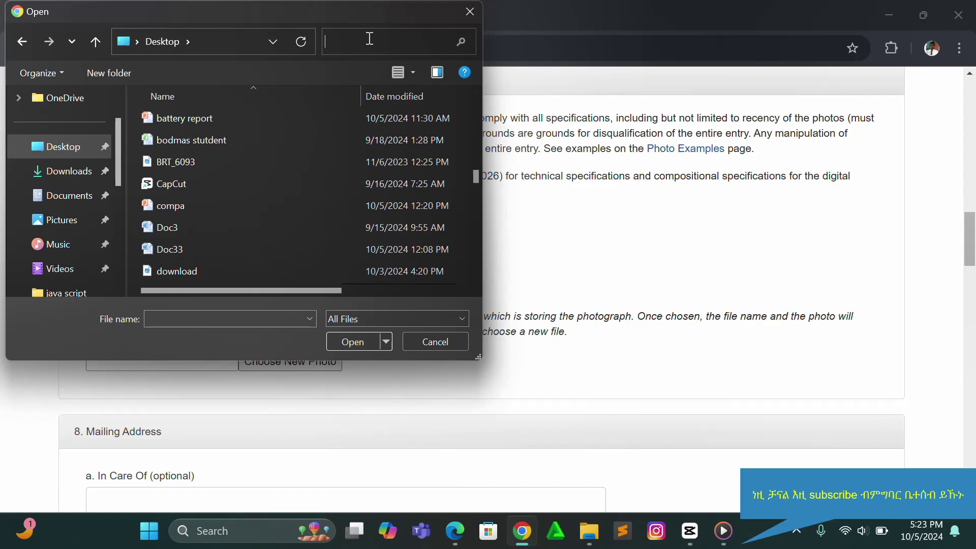
pyautogui.write('BRT')
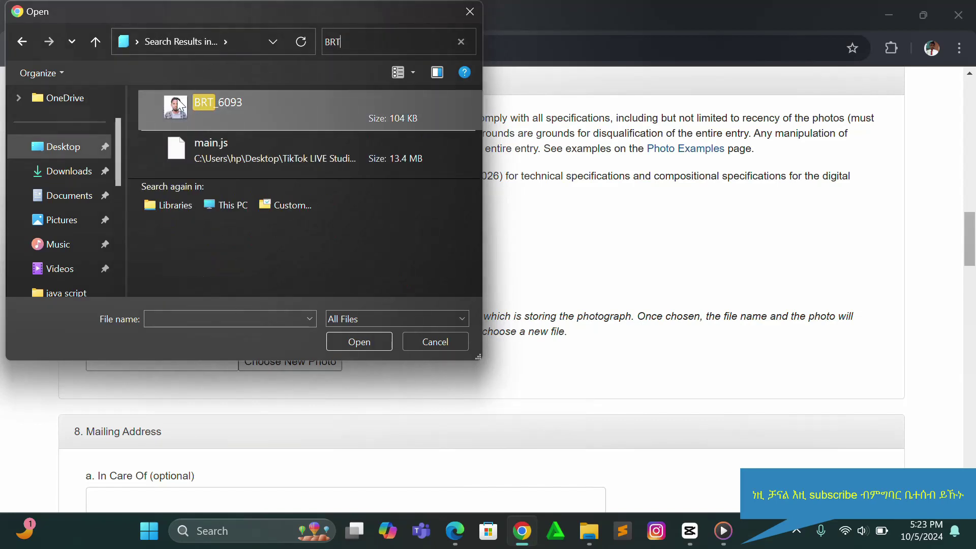
pyautogui.click(182, 106)
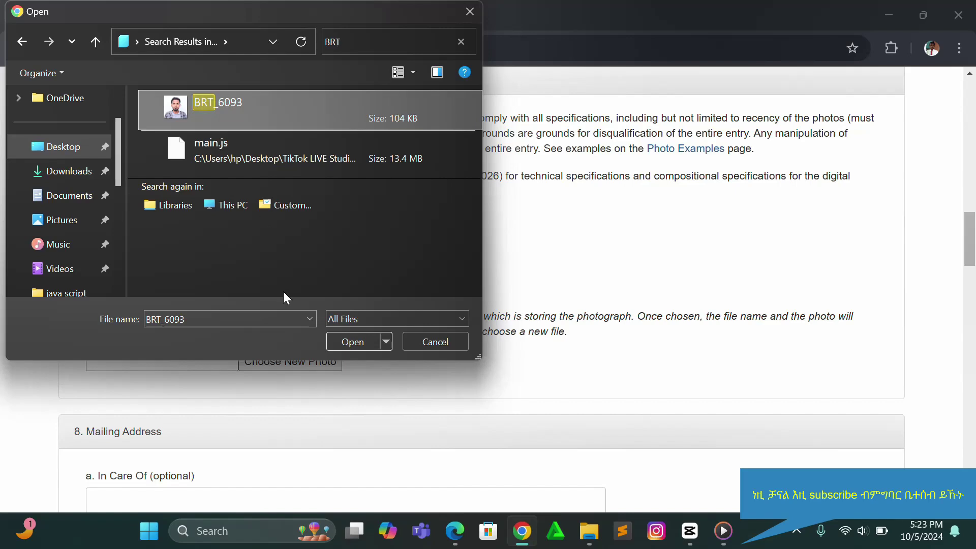
pyautogui.click(359, 341)
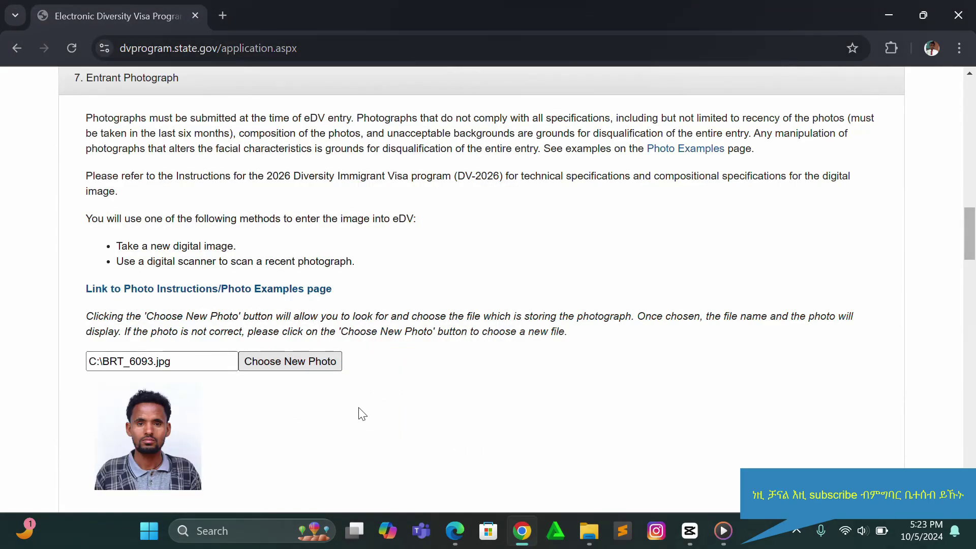
# Step: Fill in Address Line 1 of the Mailing Address section with the entrant's saved subcity address
pyautogui.scroll(-3, 359, 413)
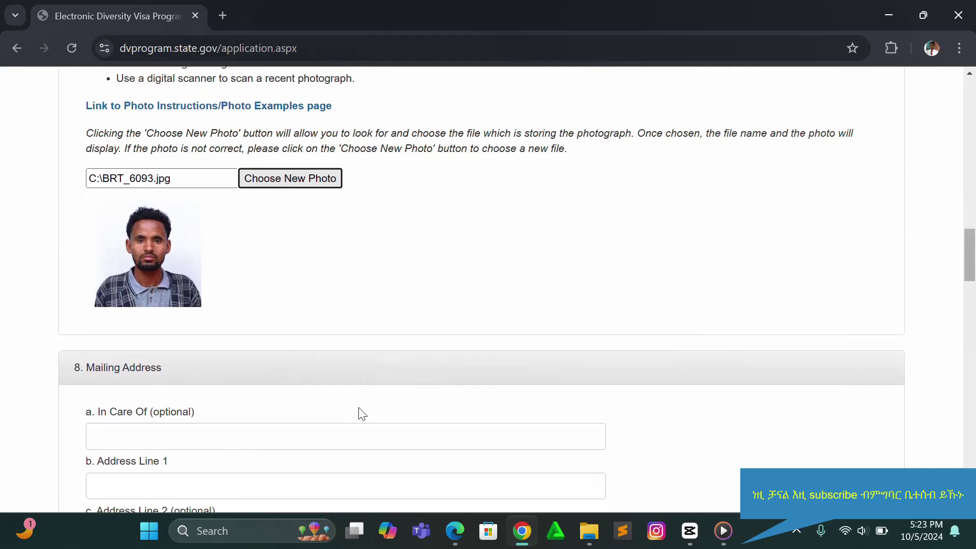
pyautogui.scroll(-1, 362, 413)
pyautogui.scroll(-2, 362, 413)
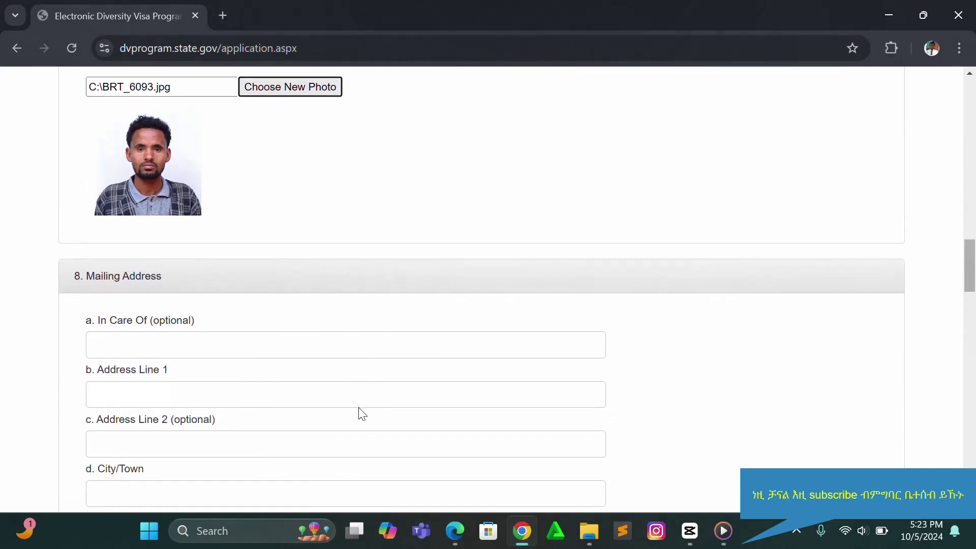
pyautogui.click(118, 389)
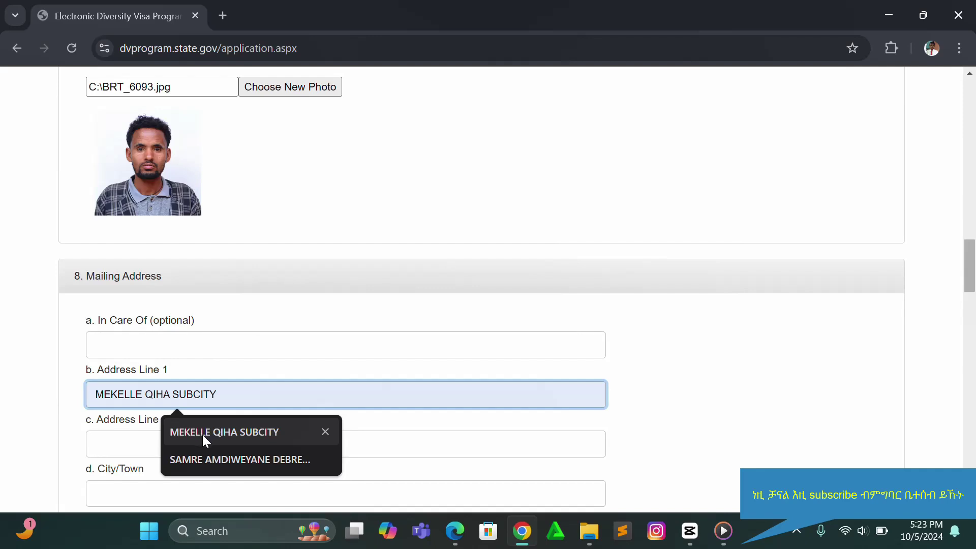
pyautogui.click(226, 431)
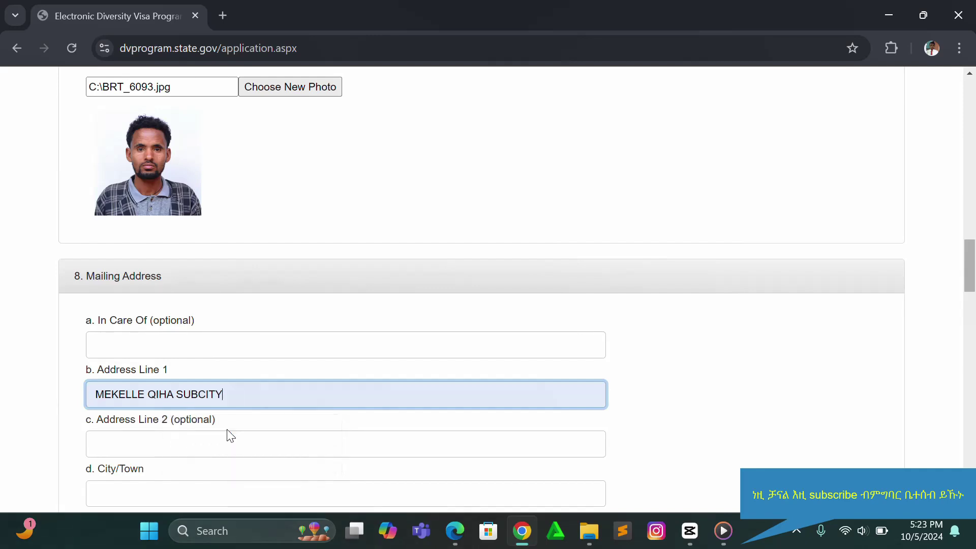
pyautogui.click(699, 393)
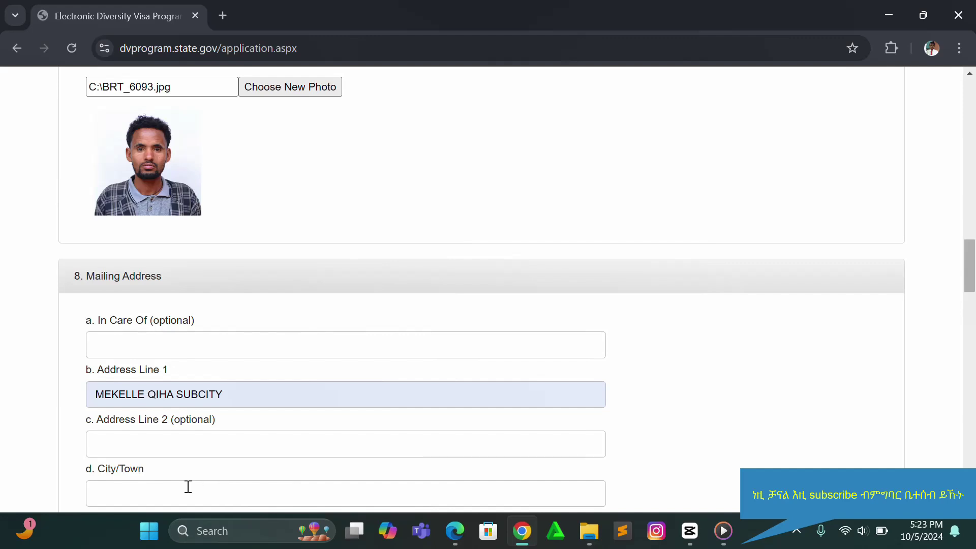
# Step: Fill in the City/Town of the mailing address with the second saved suggestion, leaving Address Line 2 blank
pyautogui.click(149, 443)
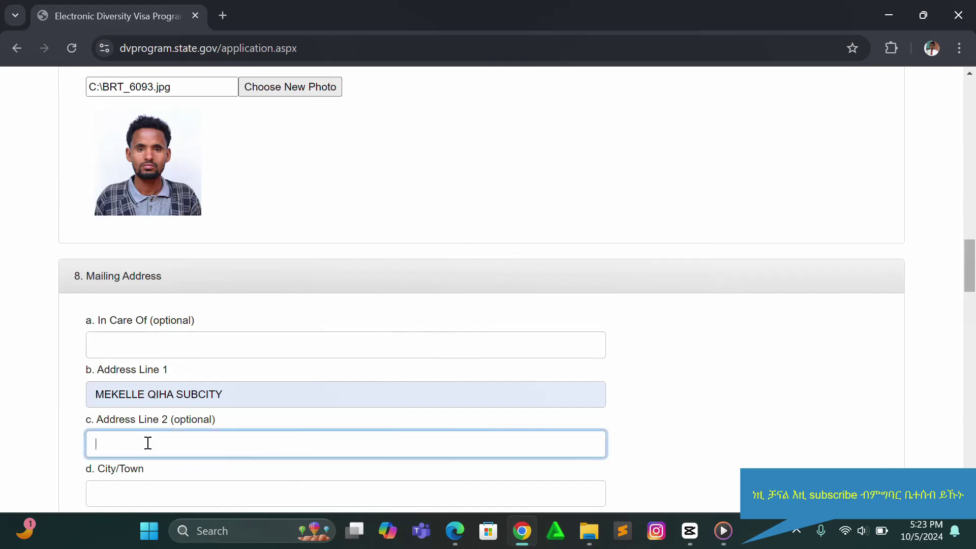
pyautogui.click(117, 490)
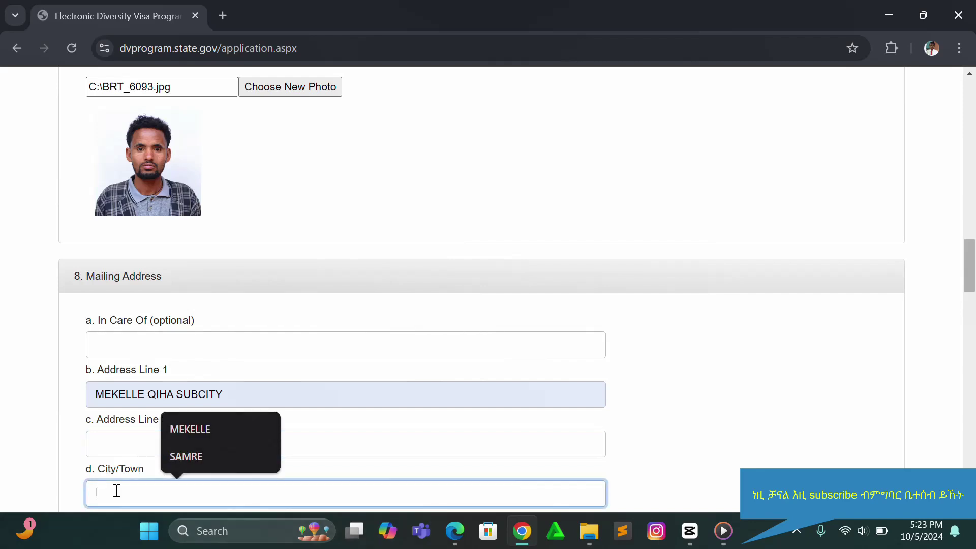
pyautogui.click(190, 452)
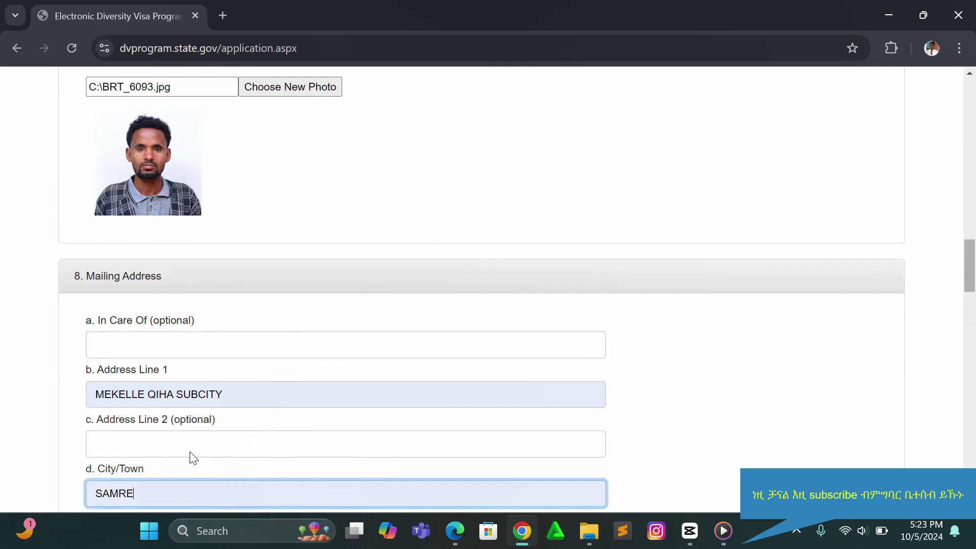
pyautogui.click(842, 424)
# Step: Fill in the mailing address's District/County/Province/State with the entrant's region and mark No Postal Code / Zip Code
pyautogui.scroll(-4, 842, 424)
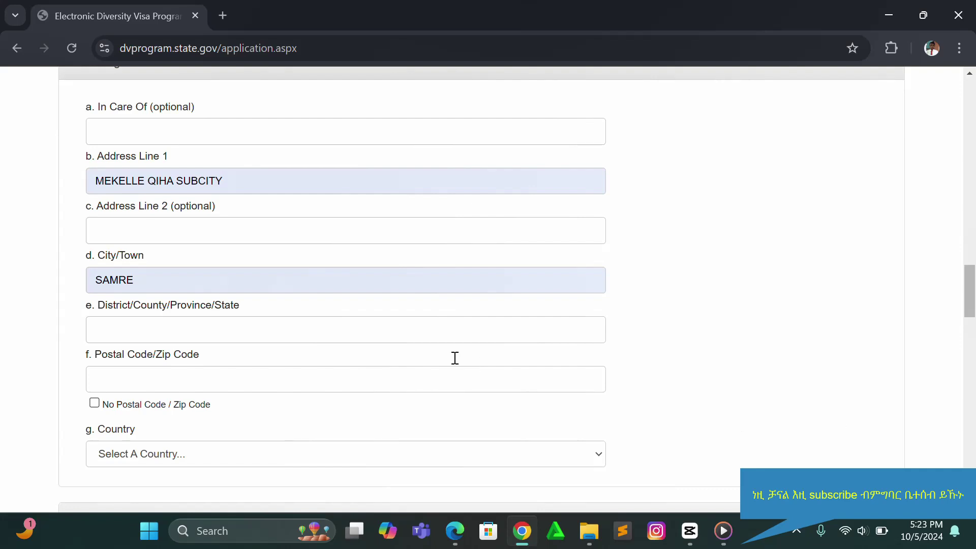
pyautogui.click(136, 329)
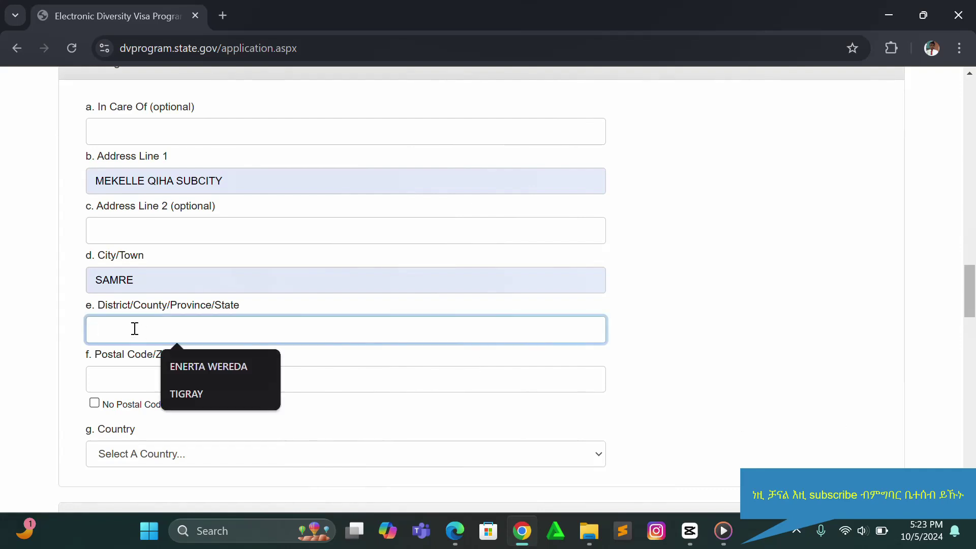
pyautogui.click(197, 391)
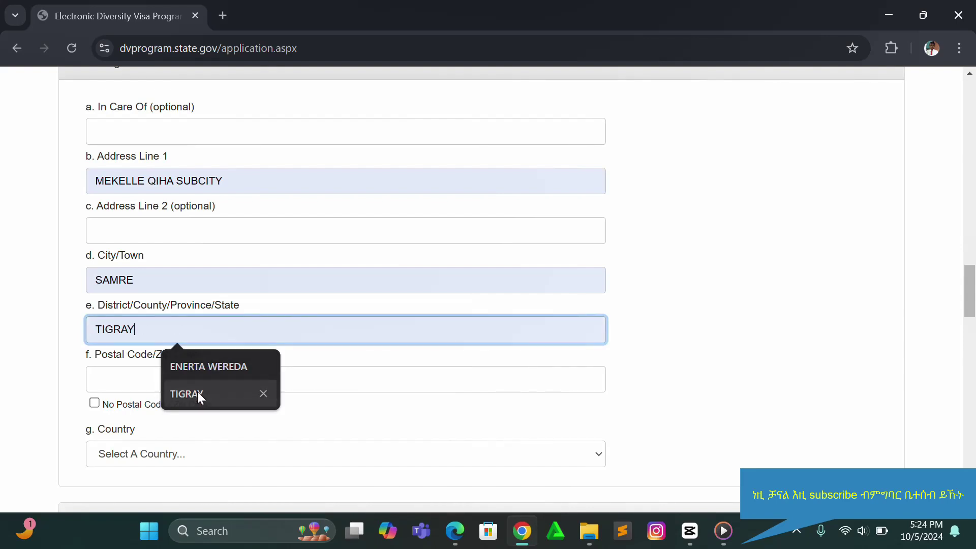
pyautogui.click(120, 381)
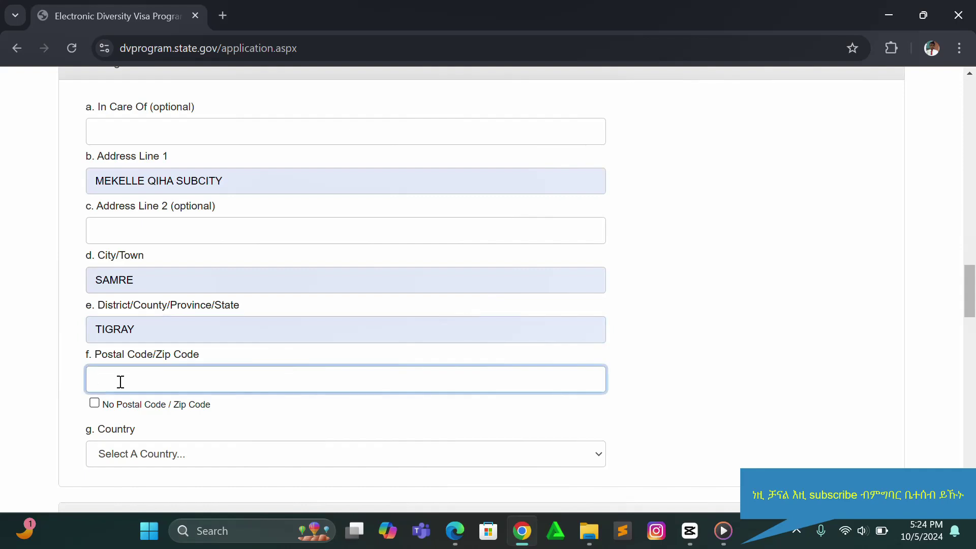
pyautogui.click(95, 403)
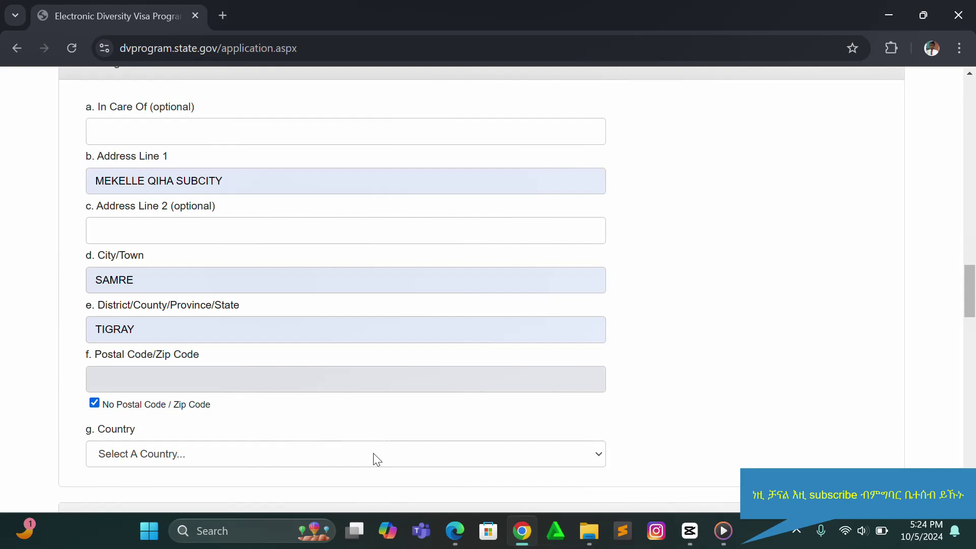
# Step: Select Ethiopia as the country of the mailing address
pyautogui.click(599, 453)
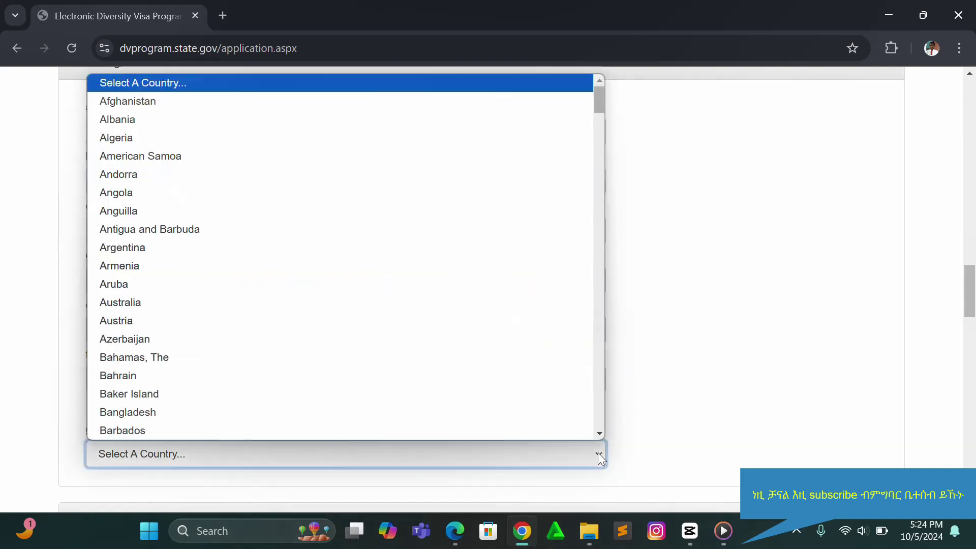
pyautogui.moveTo(599, 430); pyautogui.dragTo(598, 430)
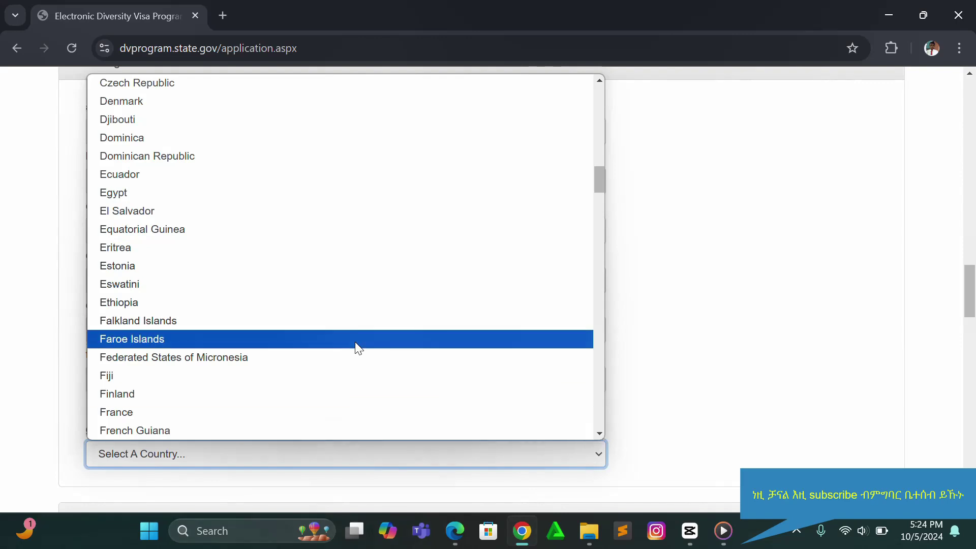
pyautogui.click(227, 307)
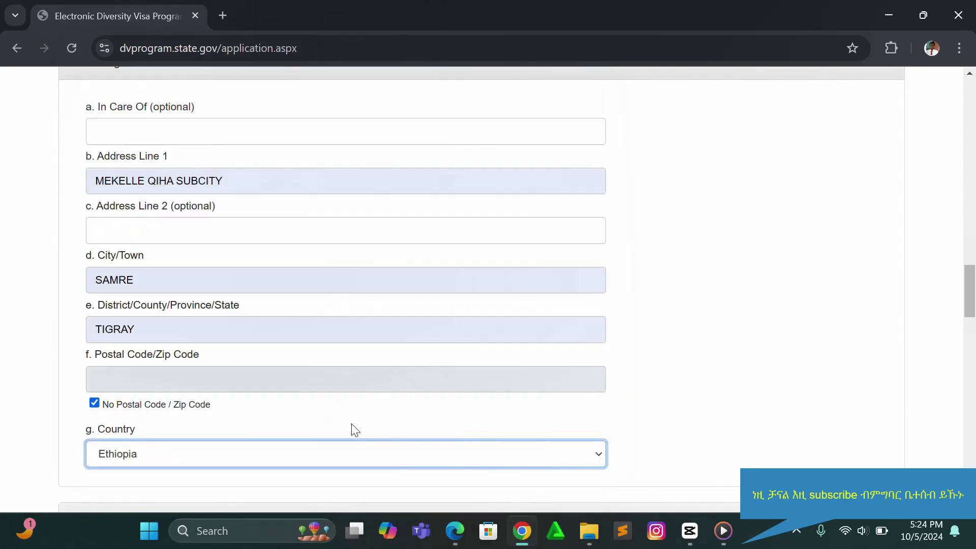
# Step: Choose Ethiopia in the Country Where You Live Today section
pyautogui.scroll(-4, 668, 424)
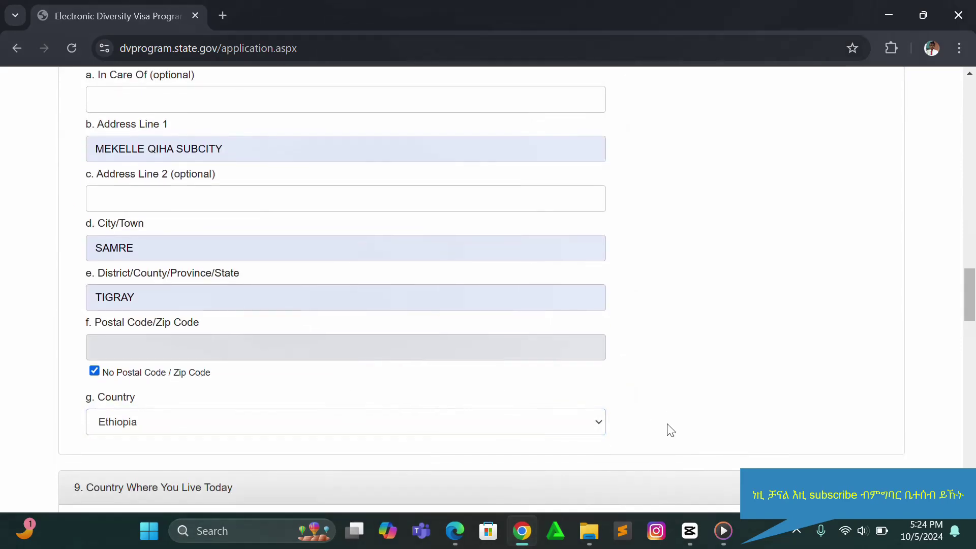
pyautogui.scroll(-1, 667, 429)
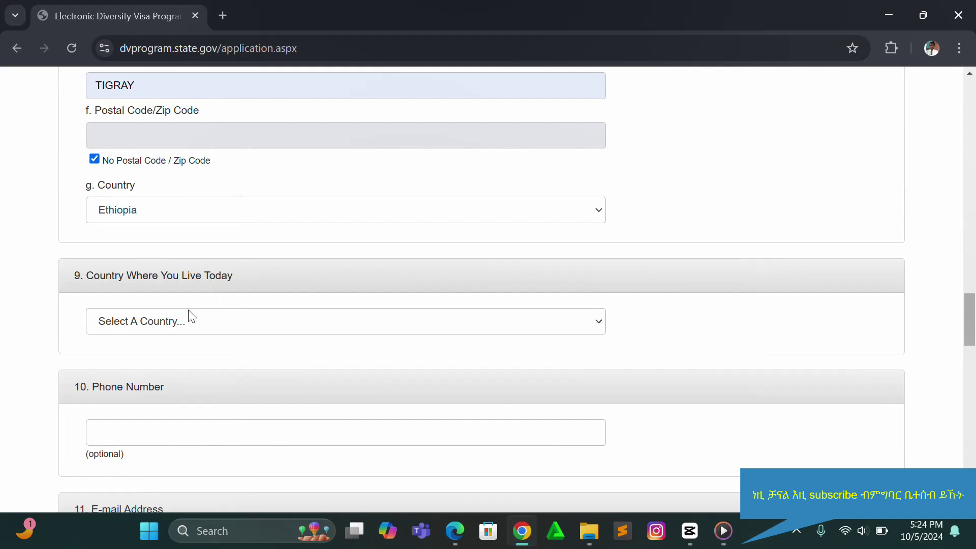
pyautogui.click(600, 322)
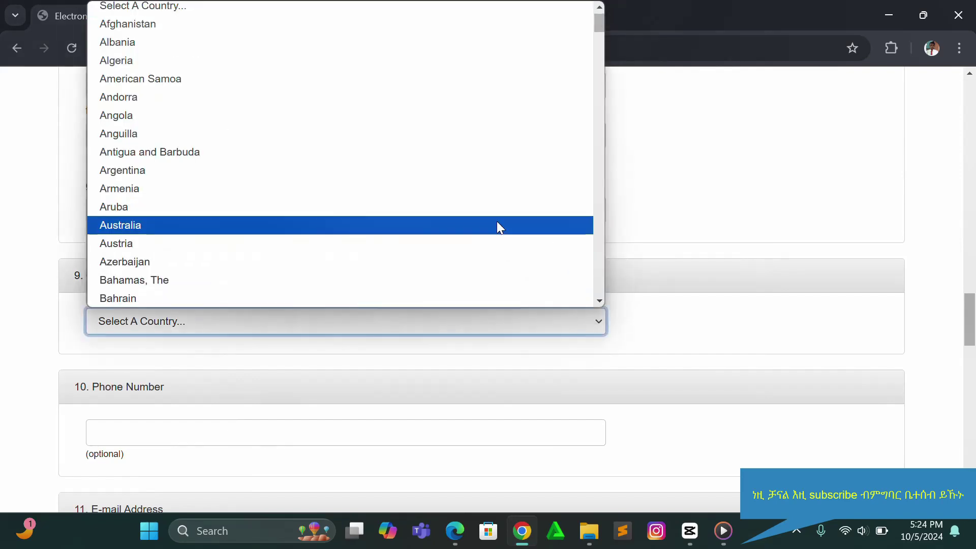
pyautogui.moveTo(599, 300); pyautogui.dragTo(601, 303)
pyautogui.click(599, 300)
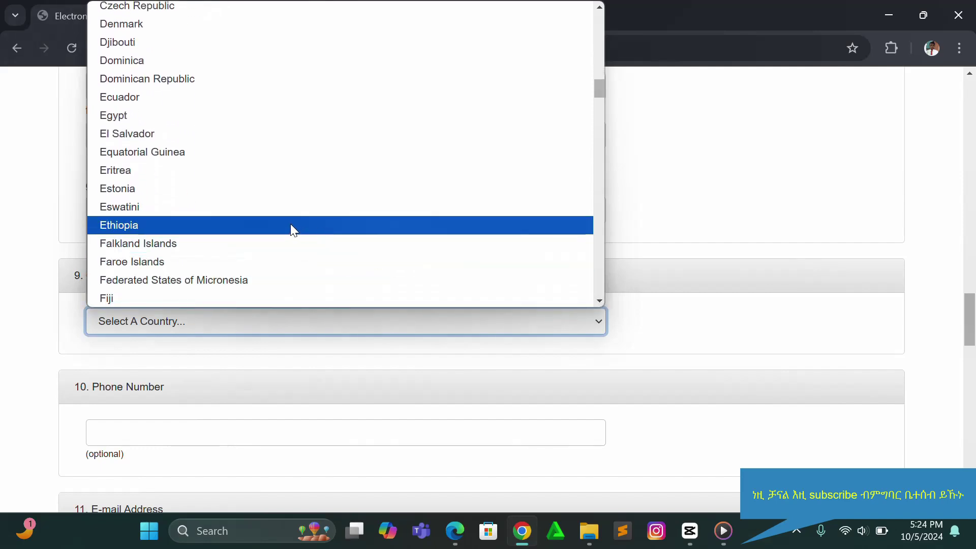
pyautogui.click(292, 226)
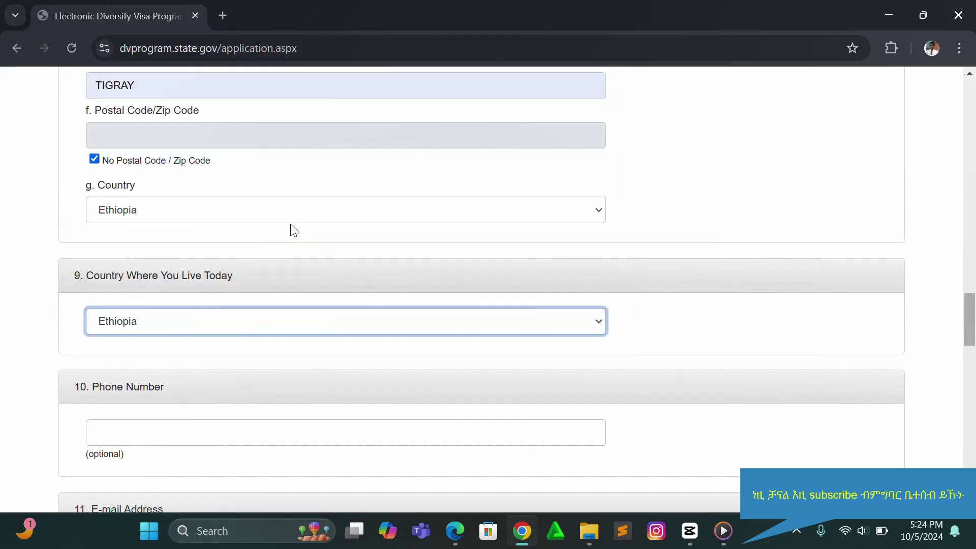
pyautogui.click(667, 372)
# Step: Fill in the entrant's phone number in the optional Phone Number section
pyautogui.click(149, 432)
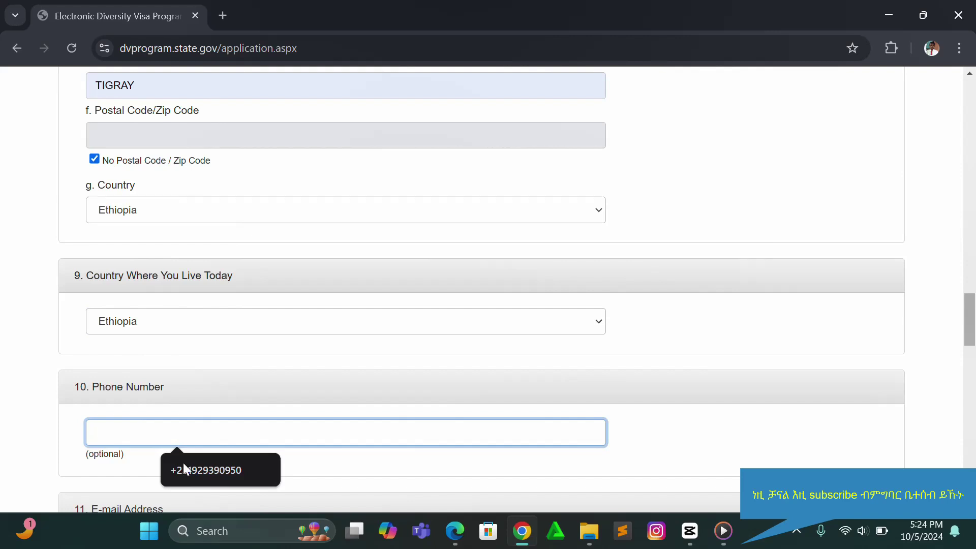
pyautogui.click(191, 474)
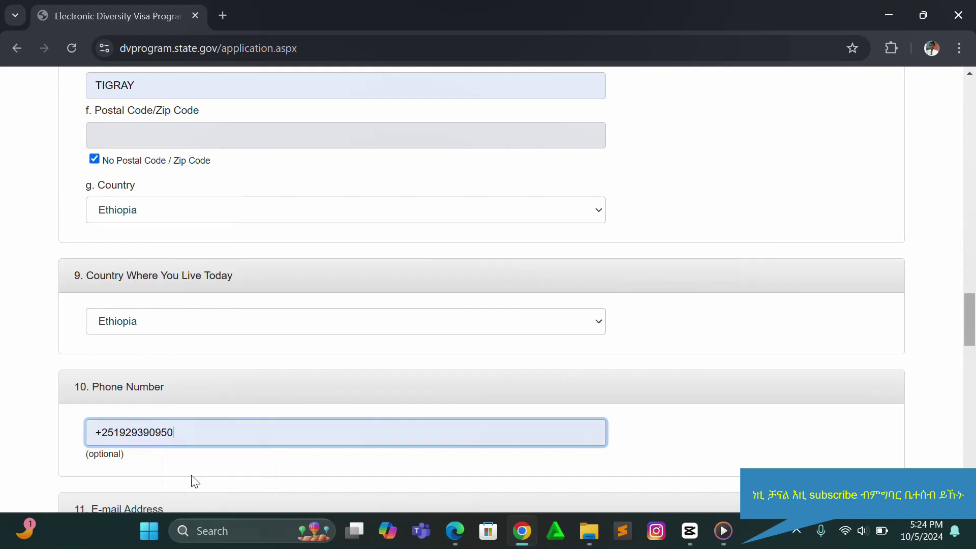
pyautogui.click(683, 441)
# Step: Fill in the entrant's e-mail address and repeat it in the Confirm E-Mail Address field
pyautogui.scroll(-4, 683, 441)
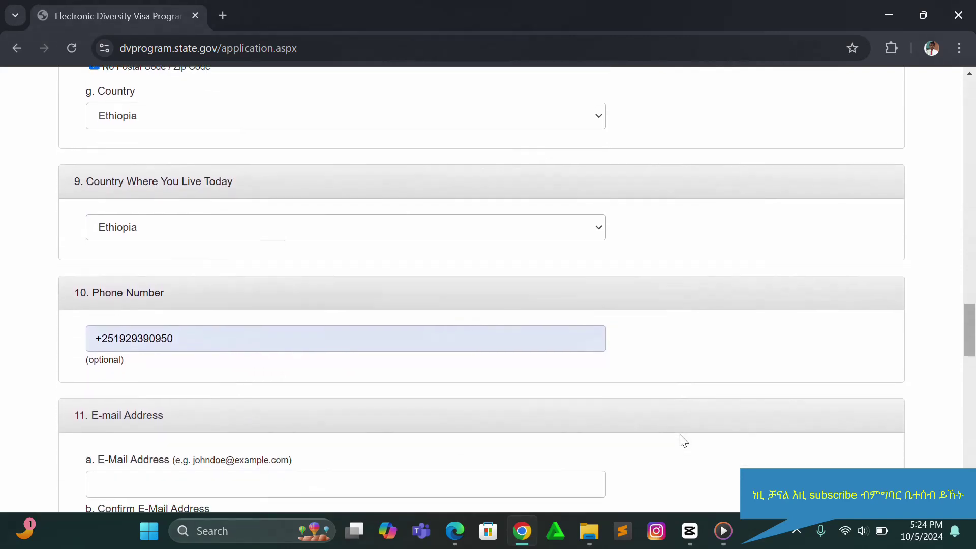
pyautogui.scroll(-3, 683, 441)
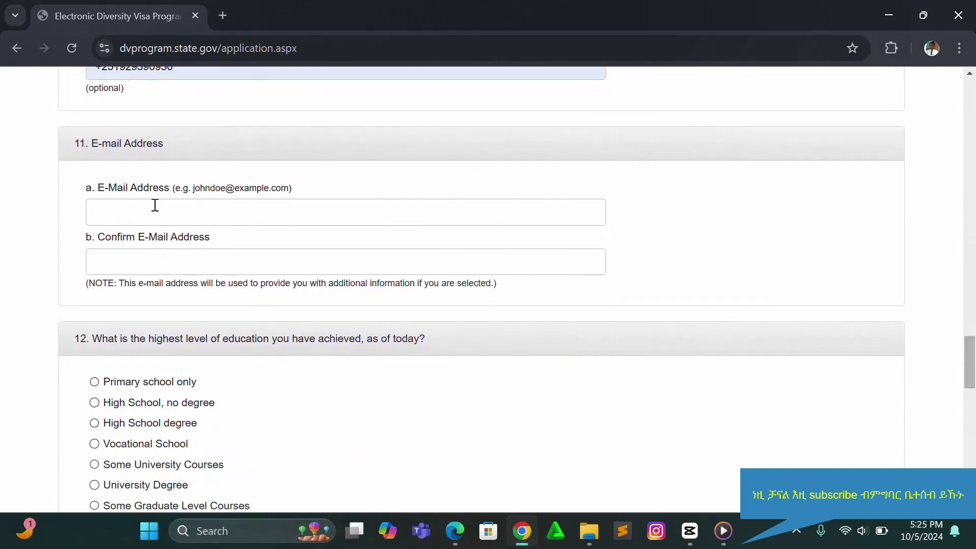
pyautogui.click(127, 212)
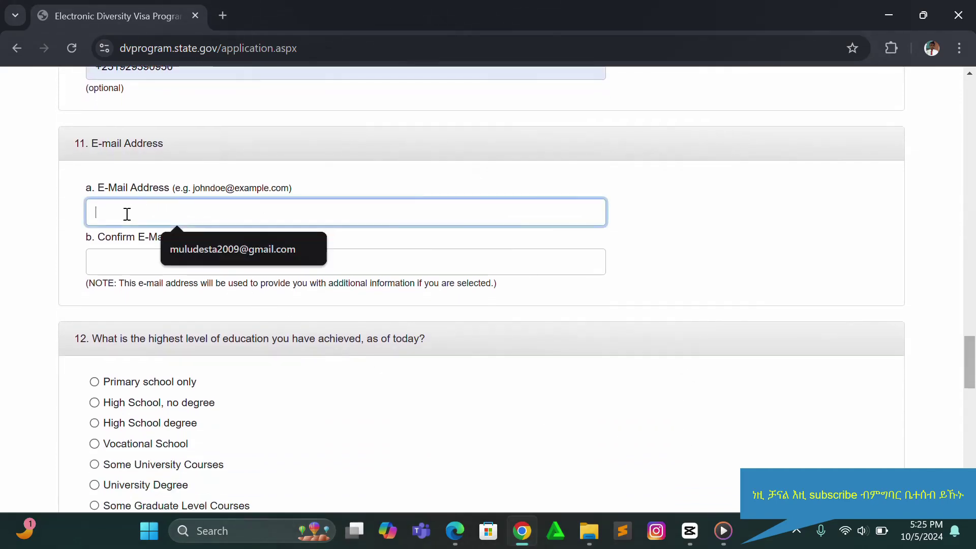
pyautogui.click(217, 248)
pyautogui.click(117, 268)
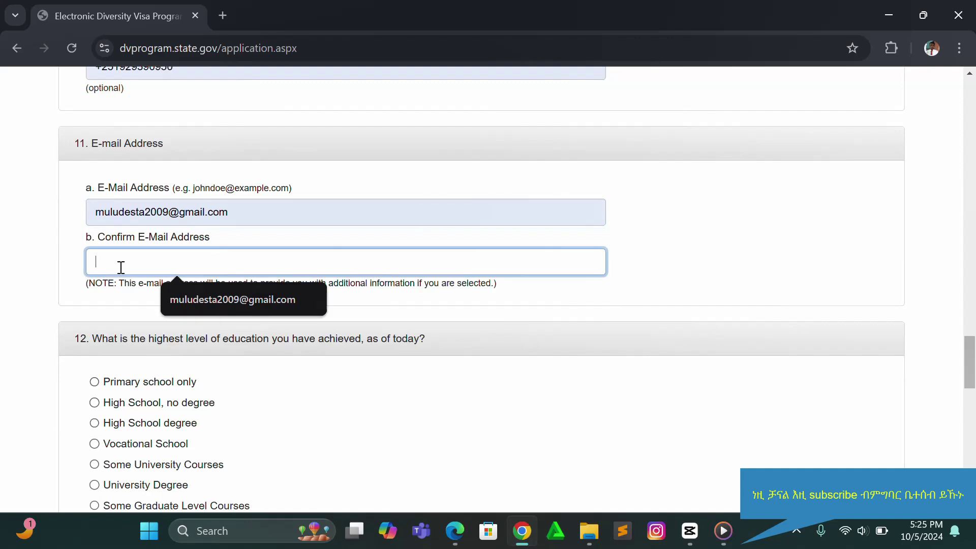
pyautogui.click(188, 298)
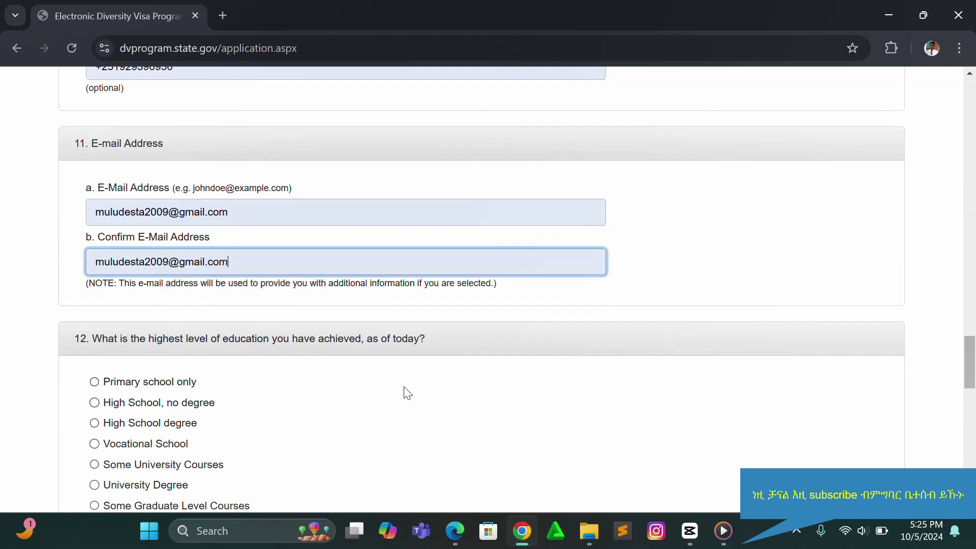
pyautogui.click(455, 387)
# Step: Choose University Degree as the entrant's highest level of education
pyautogui.scroll(-2, 455, 390)
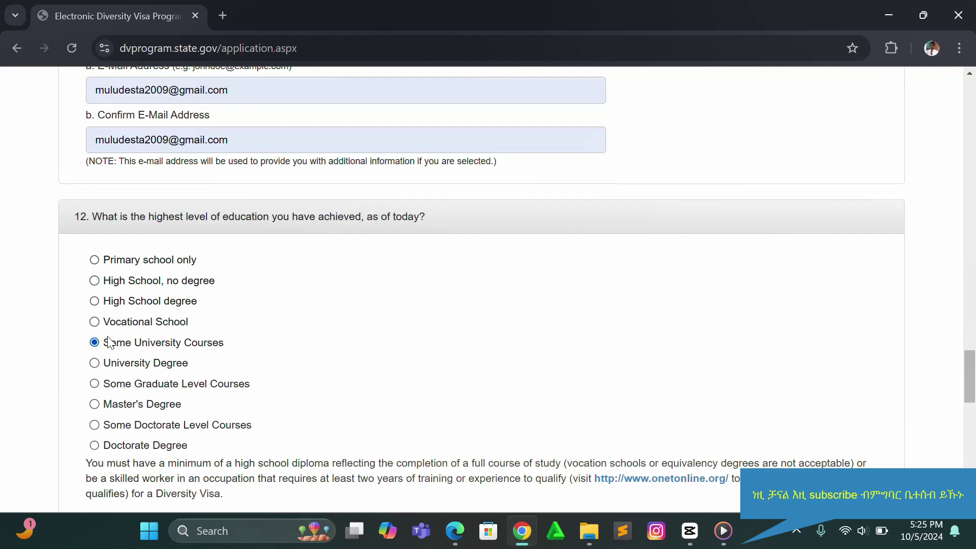
pyautogui.click(95, 363)
pyautogui.click(96, 364)
pyautogui.press('Down')
pyautogui.press('Down')
pyautogui.click(95, 363)
# Step: Set the entrant's current marital status to Unmarried
pyautogui.scroll(-5, 935, 378)
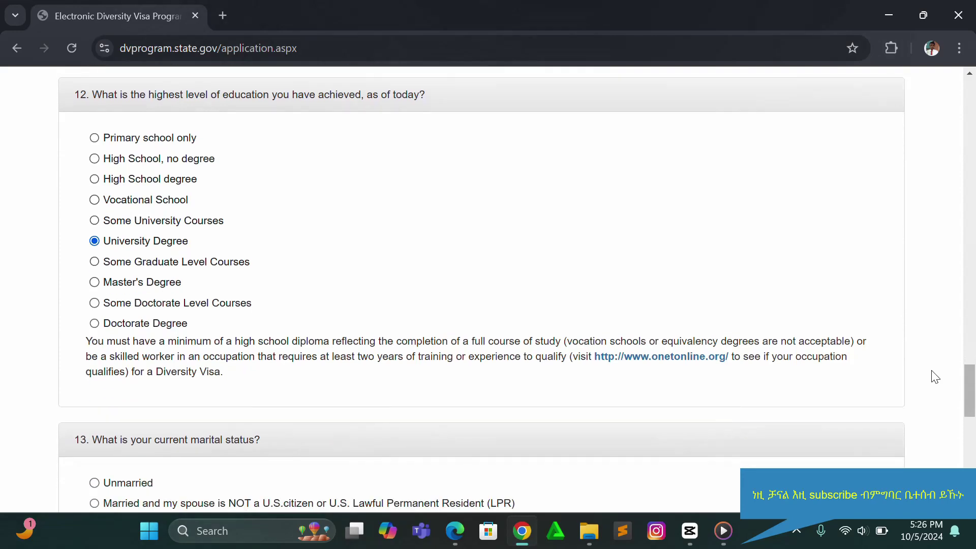
pyautogui.scroll(-1, 935, 377)
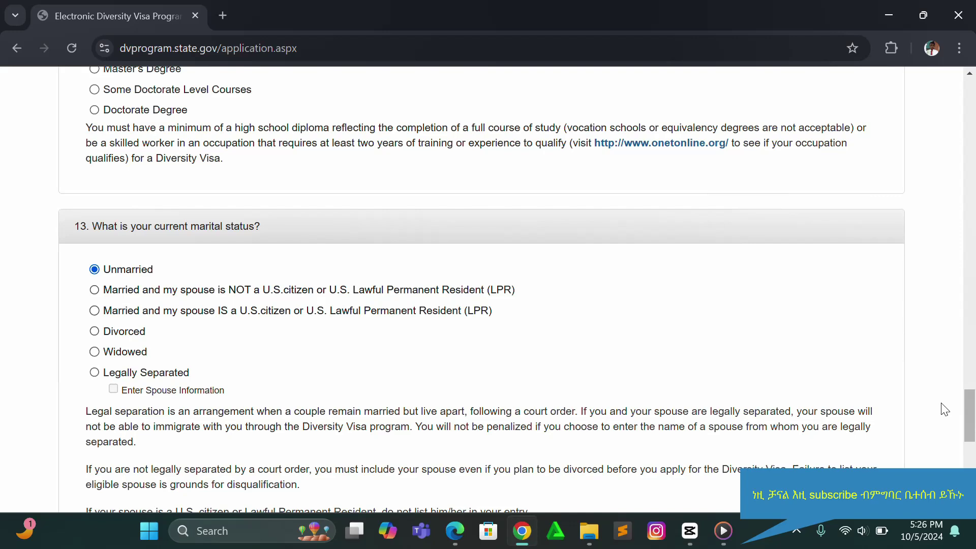
# Step: Set the Number of Children to 0 and continue from Part One to the entry review page
pyautogui.scroll(-4, 944, 409)
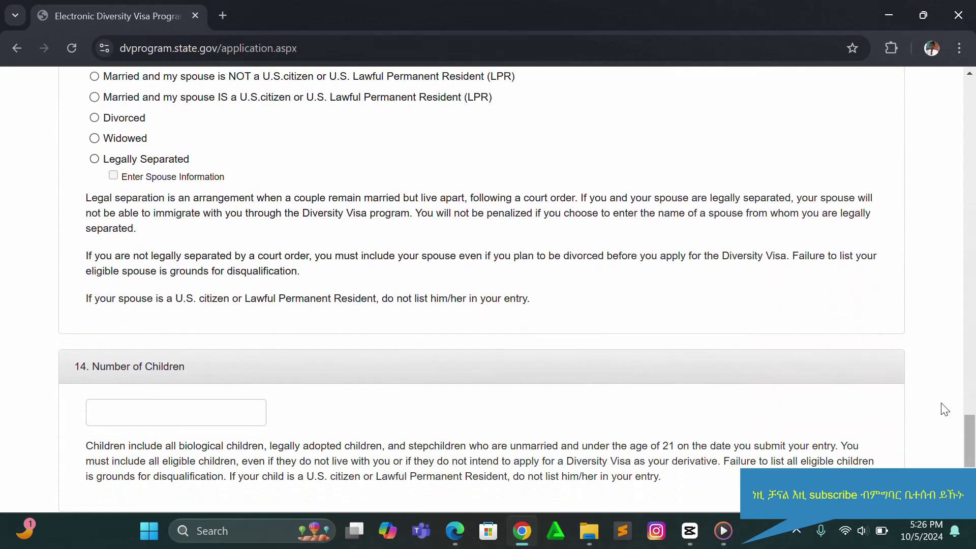
pyautogui.click(119, 415)
pyautogui.write('0')
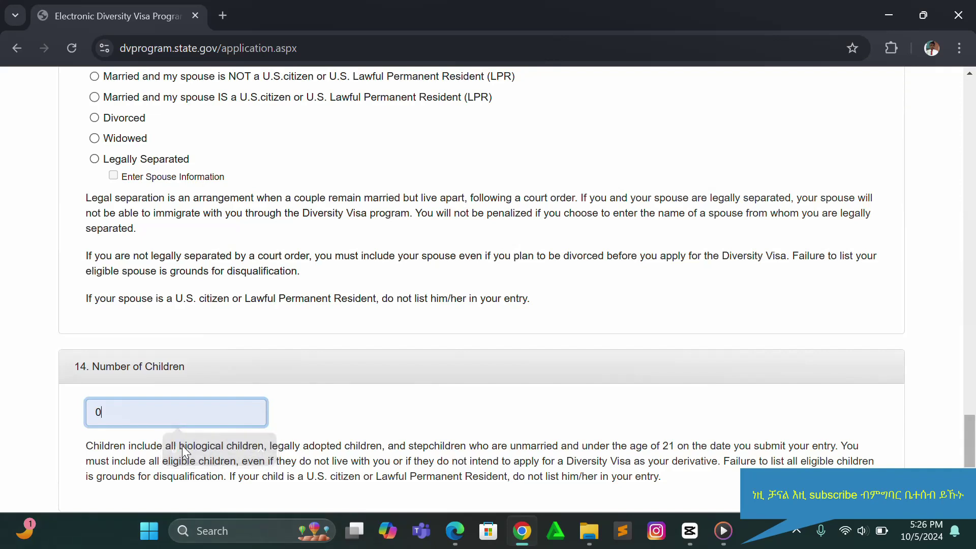
pyautogui.click(943, 408)
pyautogui.scroll(-2, 944, 407)
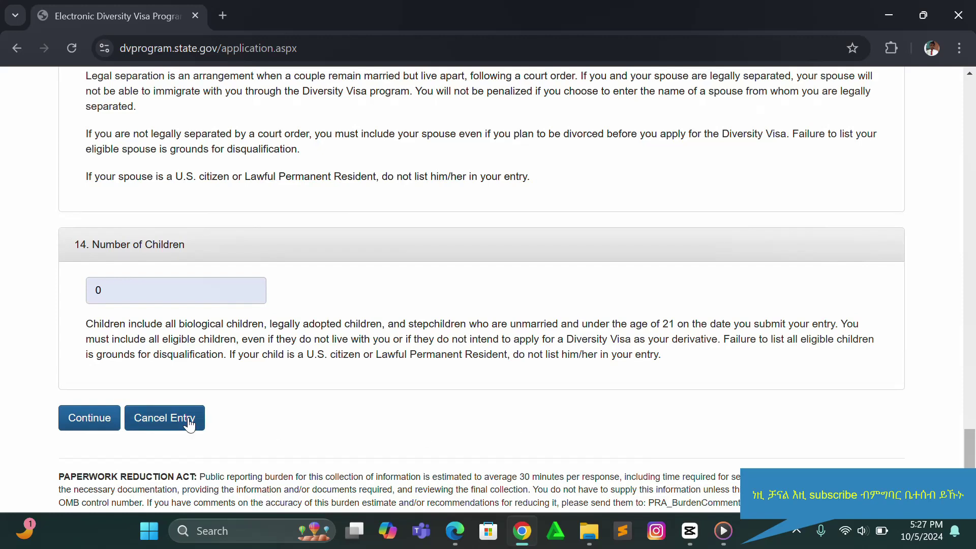
pyautogui.click(86, 421)
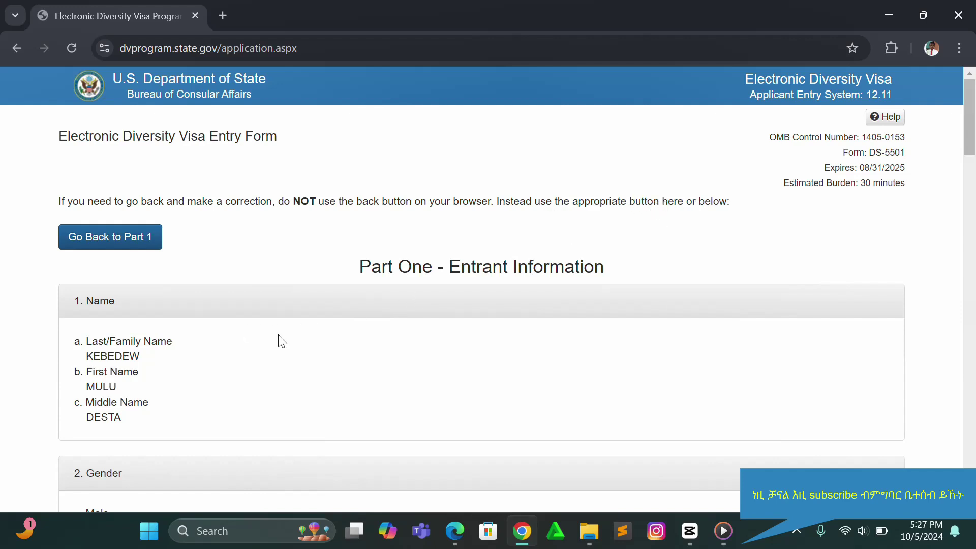
# Step: Review the entrant's name, gender, birth date, birth city and country, country of eligibility and photograph entries on the review page
pyautogui.scroll(-2, 300, 344)
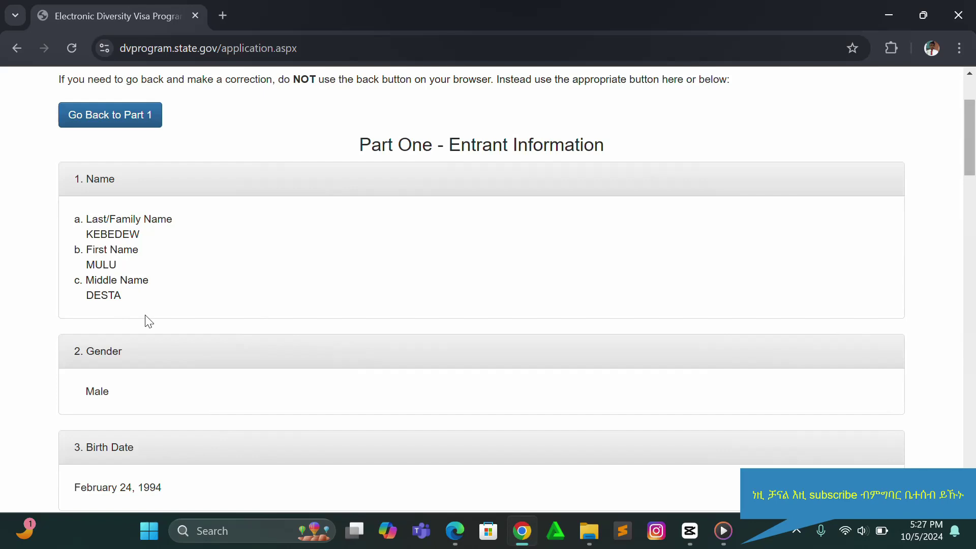
pyautogui.scroll(-2, 148, 321)
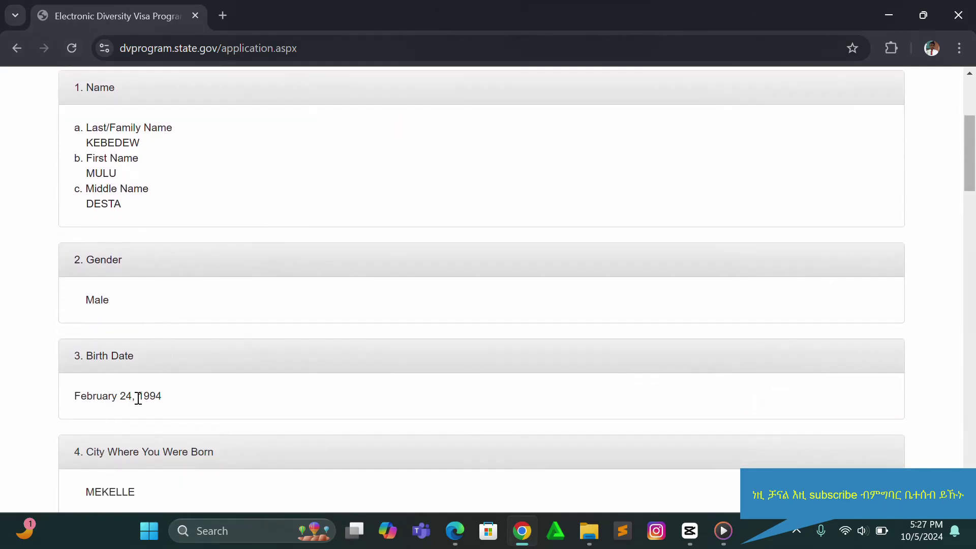
pyautogui.scroll(-1, 137, 398)
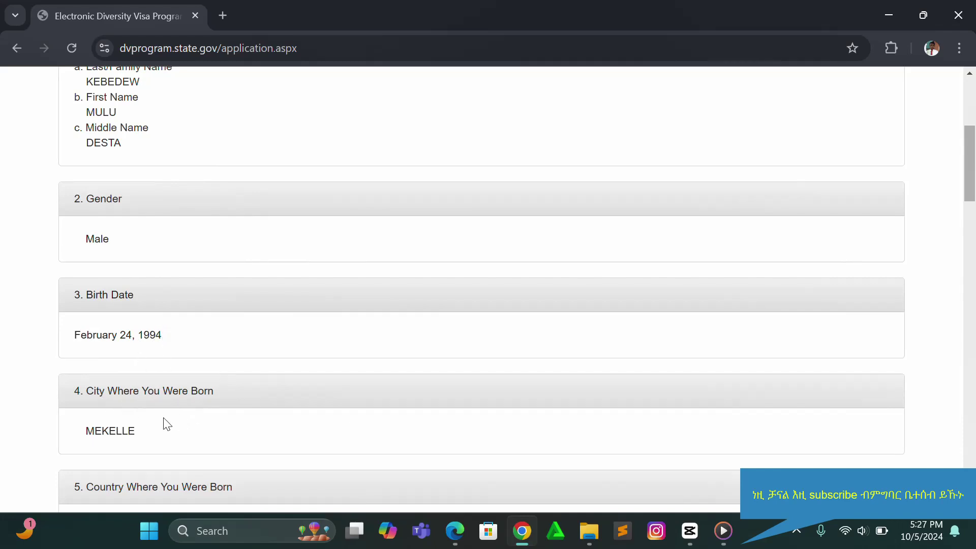
pyautogui.scroll(-2, 149, 431)
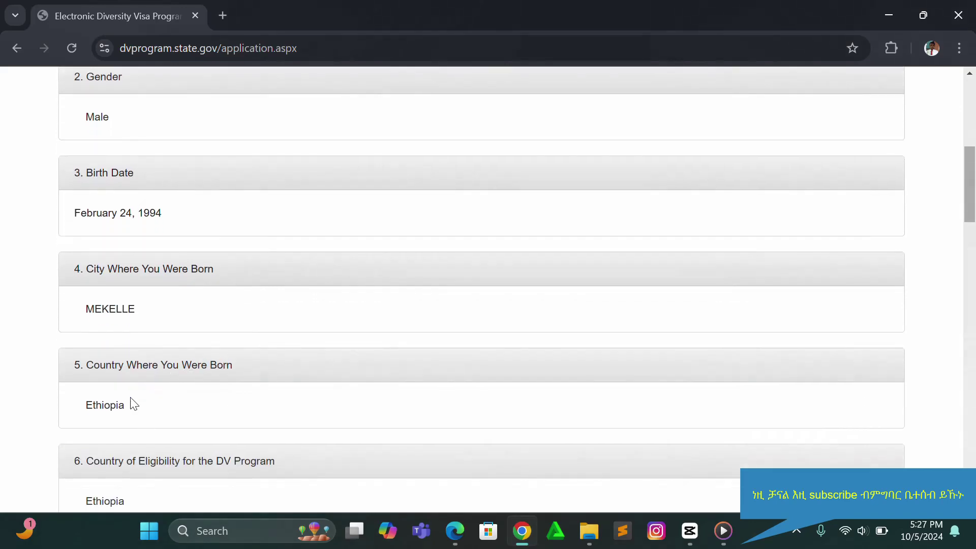
pyautogui.scroll(-2, 152, 401)
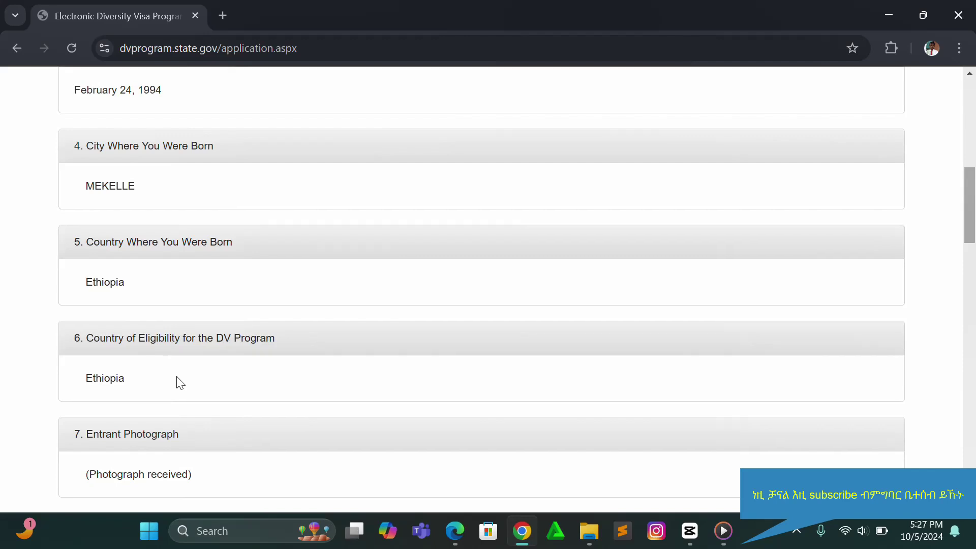
pyautogui.scroll(-2, 181, 383)
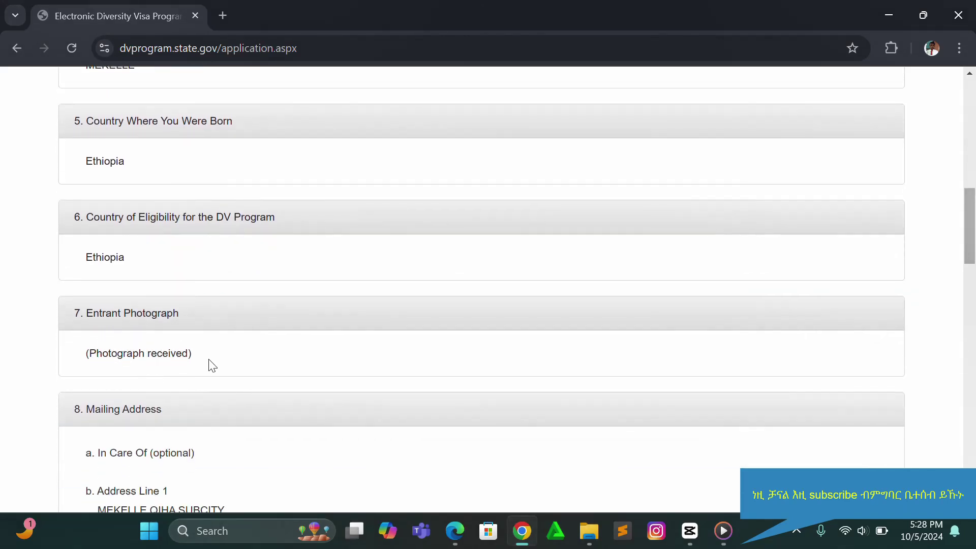
# Step: Check the mailing address, country of residence, phone number, e-mail, education level, marital status and number of children on the review page
pyautogui.scroll(-2, 209, 359)
pyautogui.scroll(-1, 213, 365)
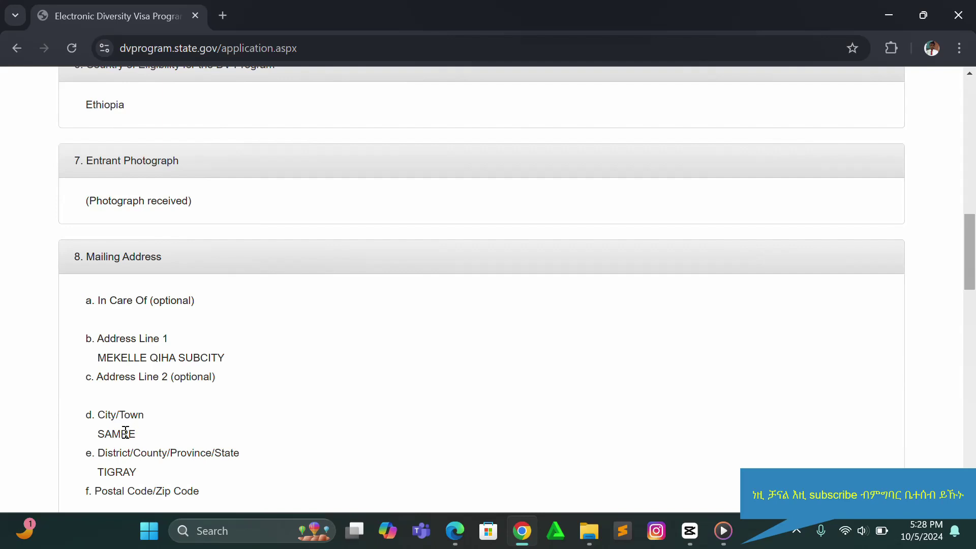
pyautogui.scroll(-2, 129, 433)
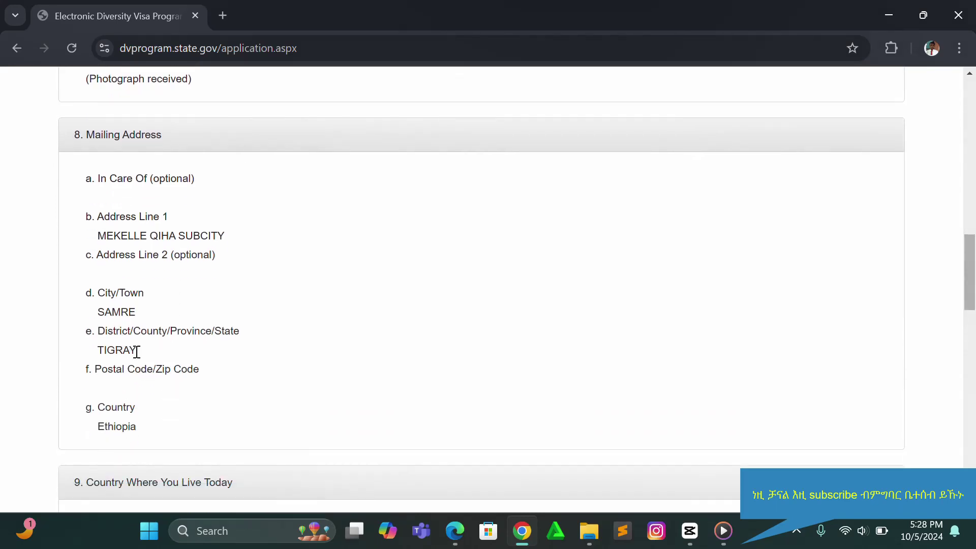
pyautogui.scroll(-2, 143, 419)
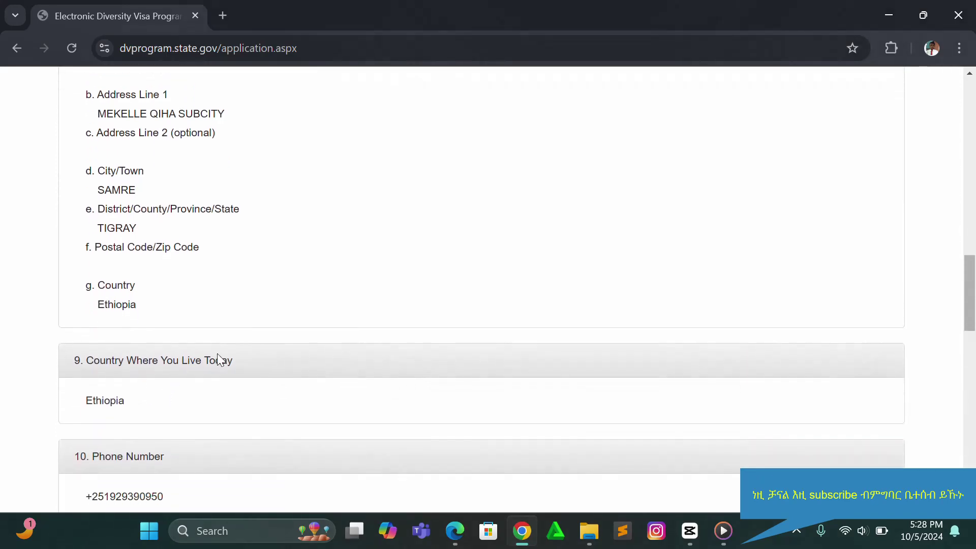
pyautogui.scroll(-3, 164, 416)
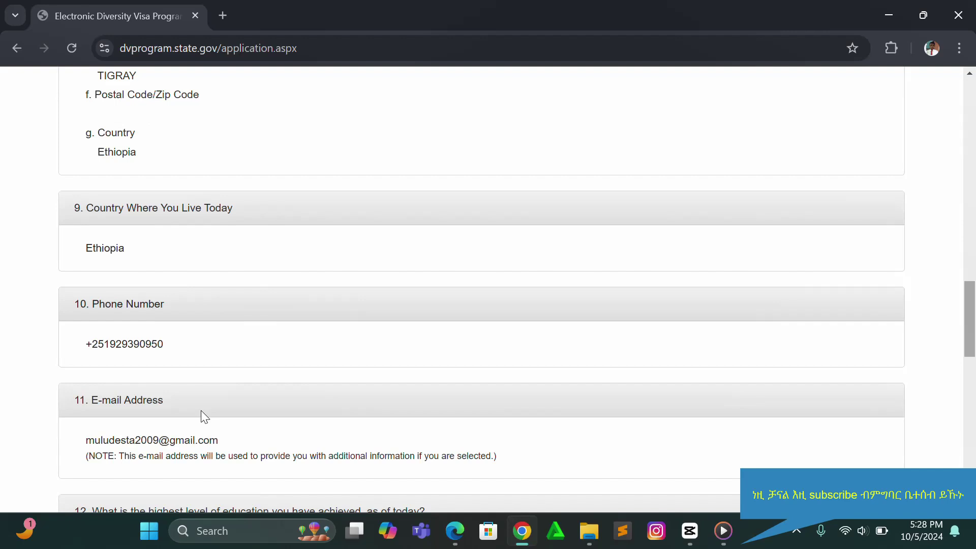
pyautogui.scroll(-2, 204, 417)
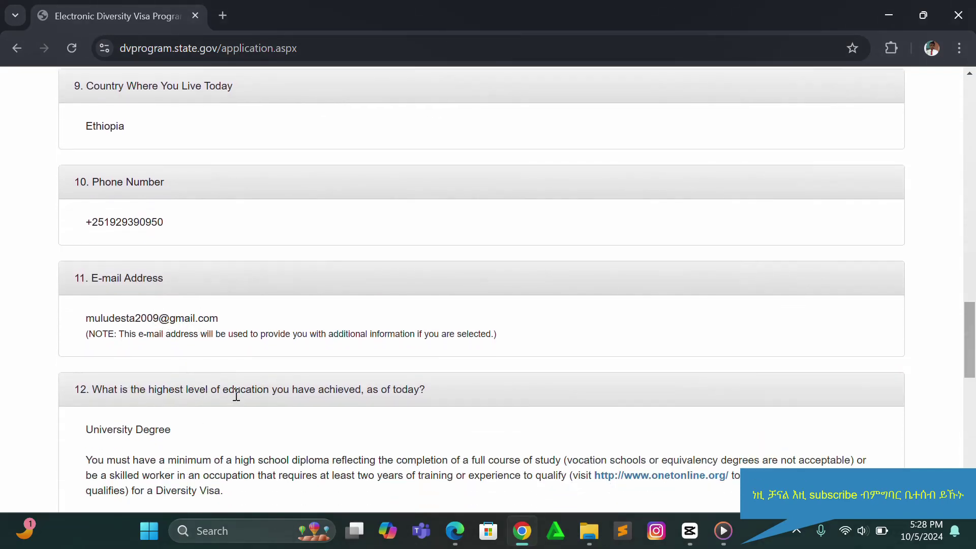
pyautogui.scroll(-1, 266, 389)
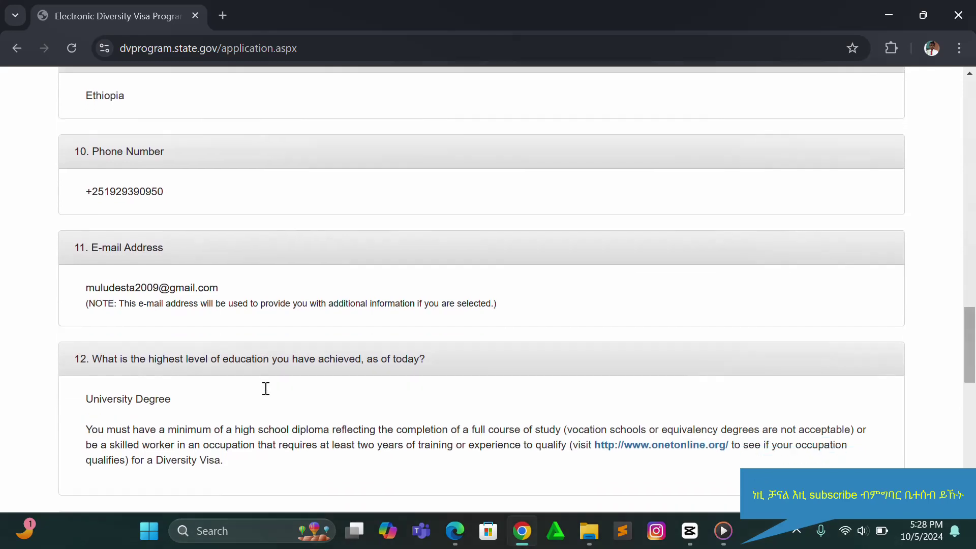
pyautogui.scroll(-2, 263, 377)
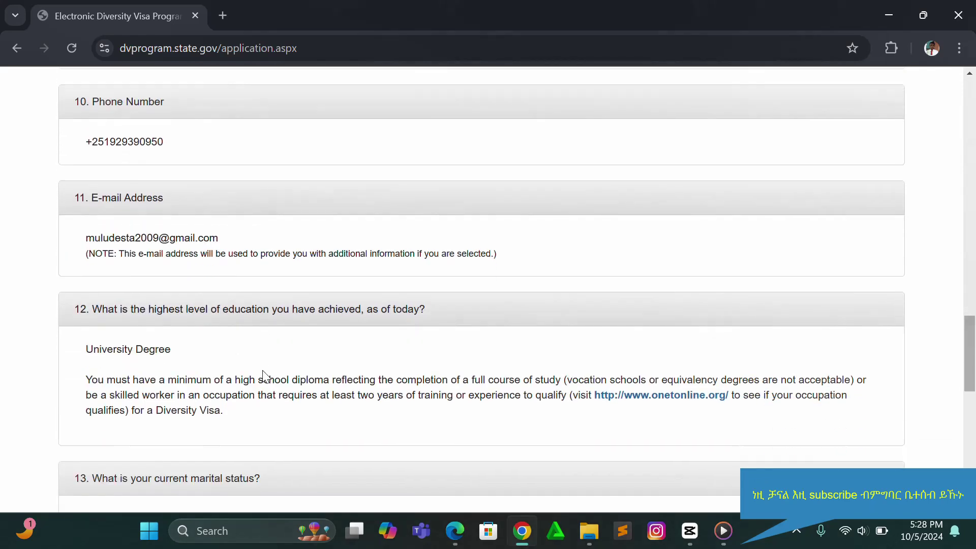
pyautogui.scroll(-1, 264, 376)
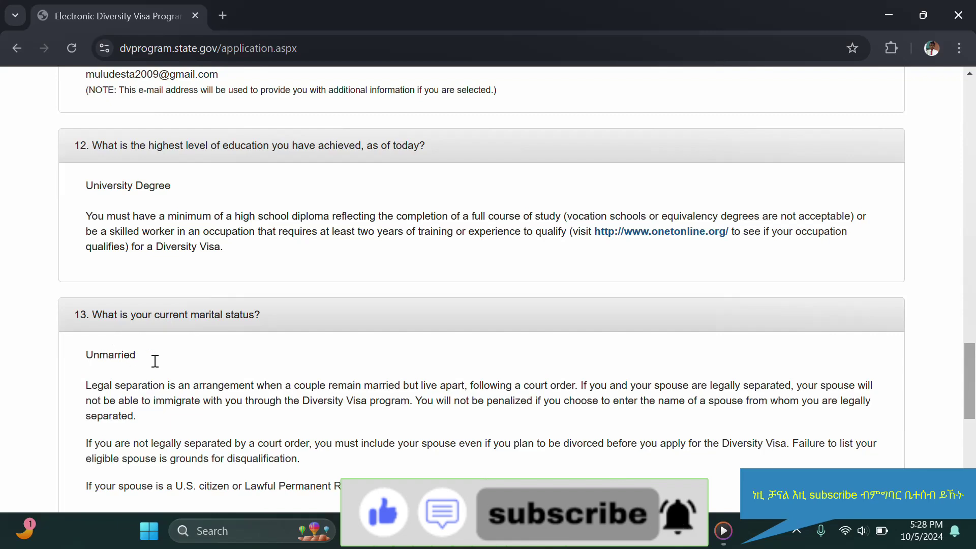
pyautogui.scroll(-1, 166, 366)
pyautogui.scroll(-2, 166, 366)
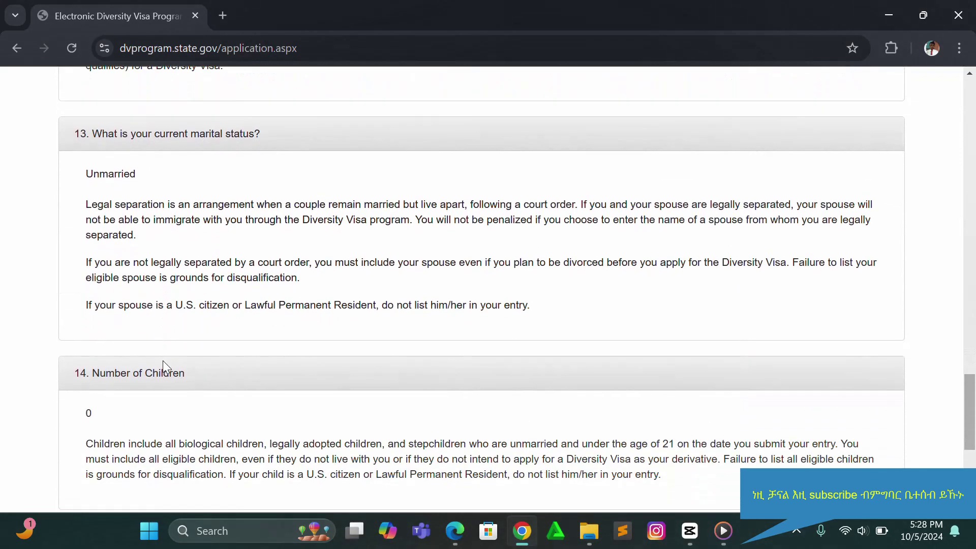
pyautogui.scroll(-1, 162, 361)
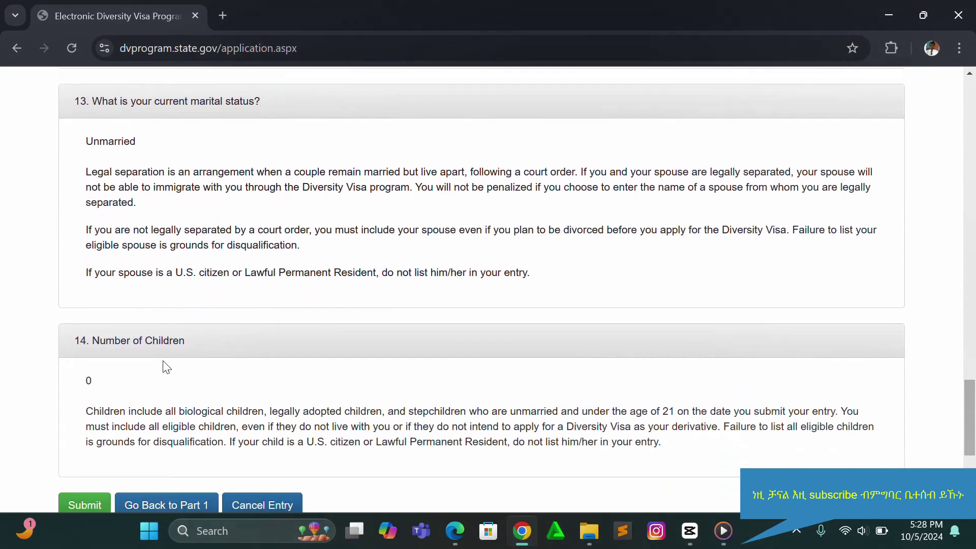
# Step: Submit the reviewed Diversity Visa entry and look over the DV-2026 submission confirmation page
pyautogui.scroll(-3, 166, 366)
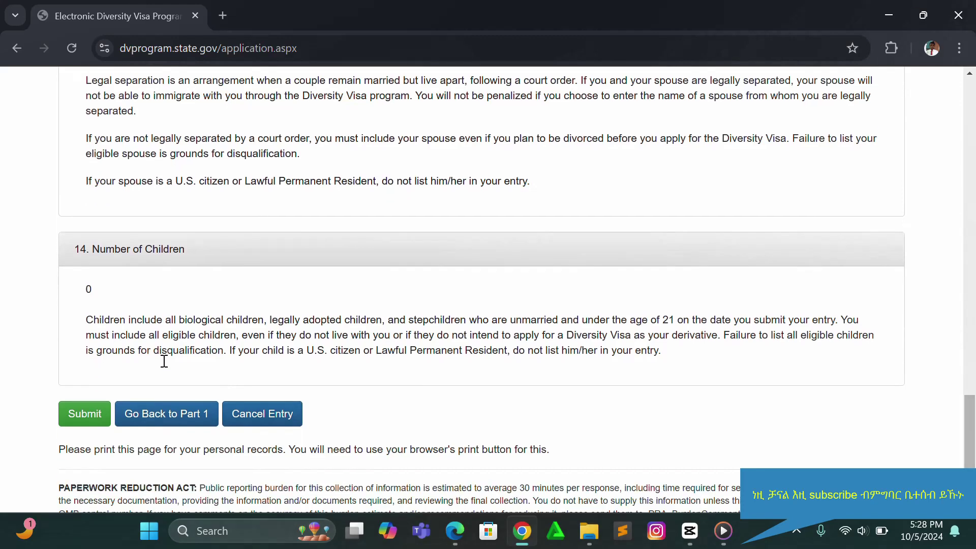
pyautogui.click(86, 418)
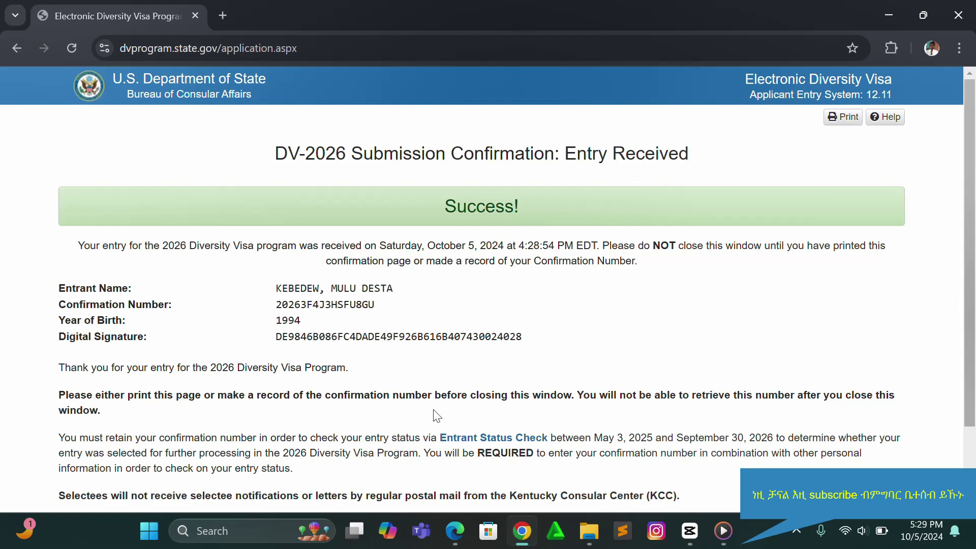
pyautogui.scroll(-2, 436, 416)
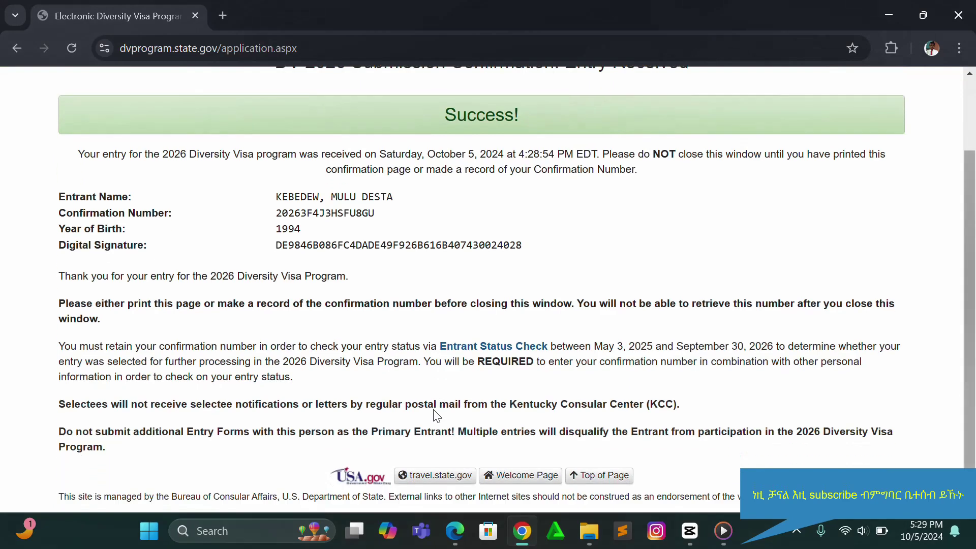
pyautogui.scroll(1, 436, 416)
pyautogui.scroll(2, 436, 416)
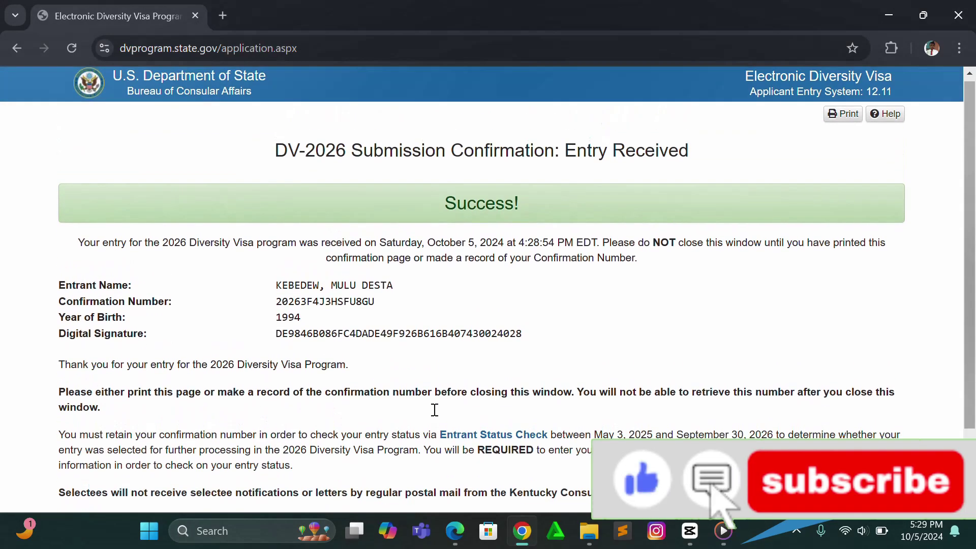